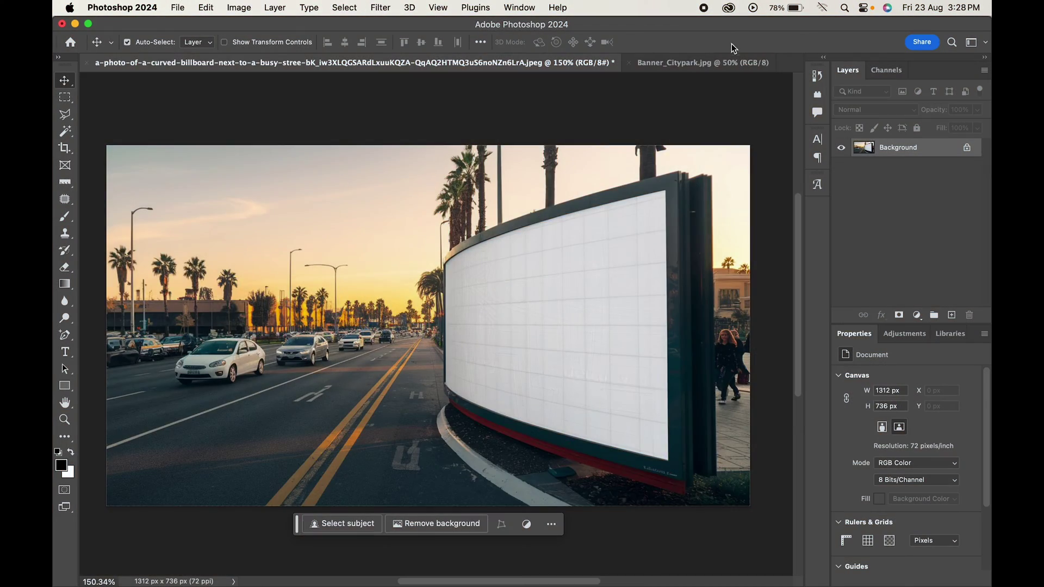
- Check the City Park banner document, then return to the billboard street photo
left_click(682, 64)
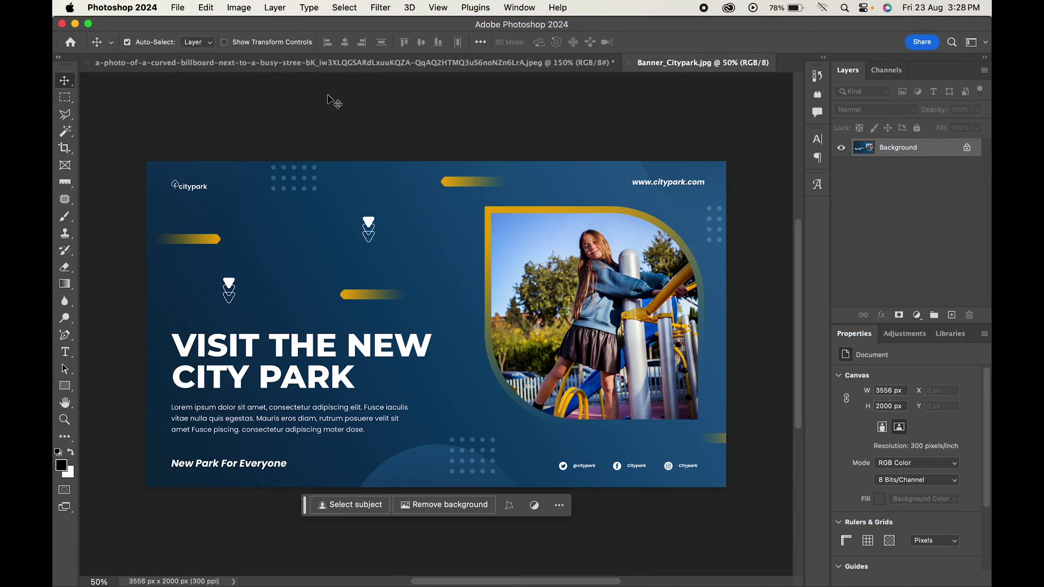
left_click(326, 64)
scroll(641, 315, "up", 3)
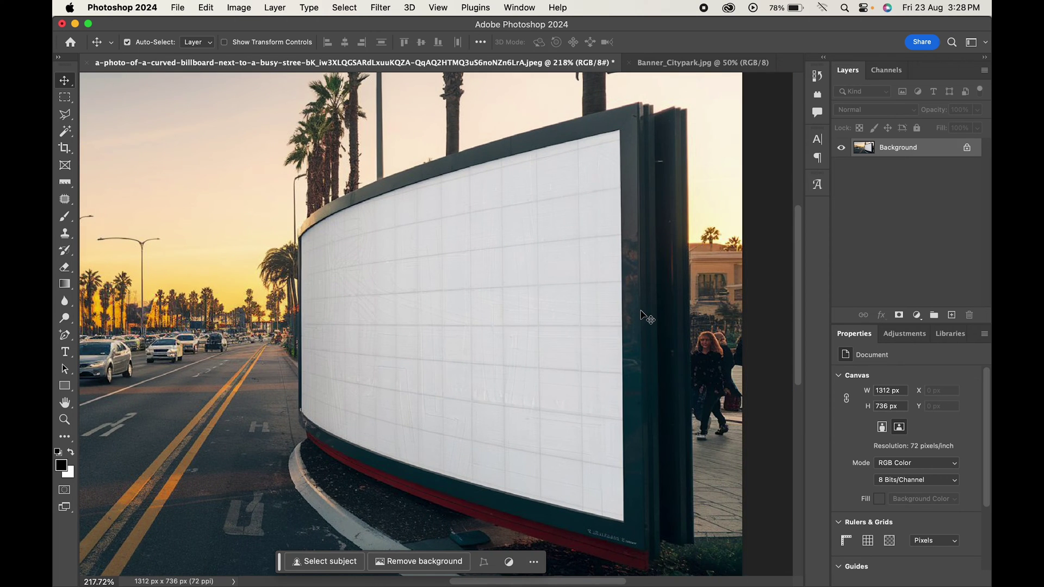
scroll(460, 387, "down", 3)
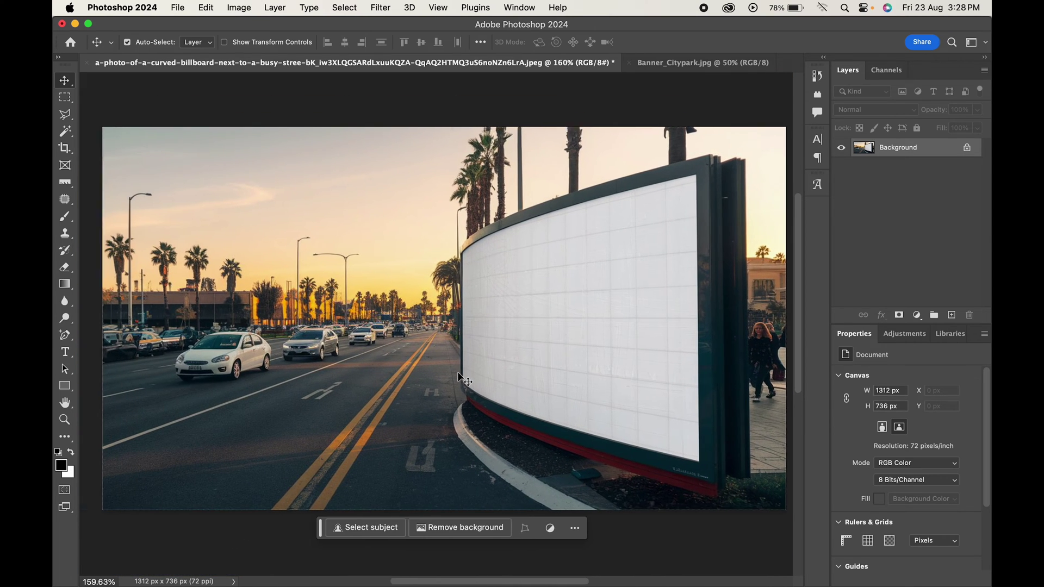
- Draw a rectangle over the billboard with white fill and no stroke
left_click(66, 387)
left_click(120, 385)
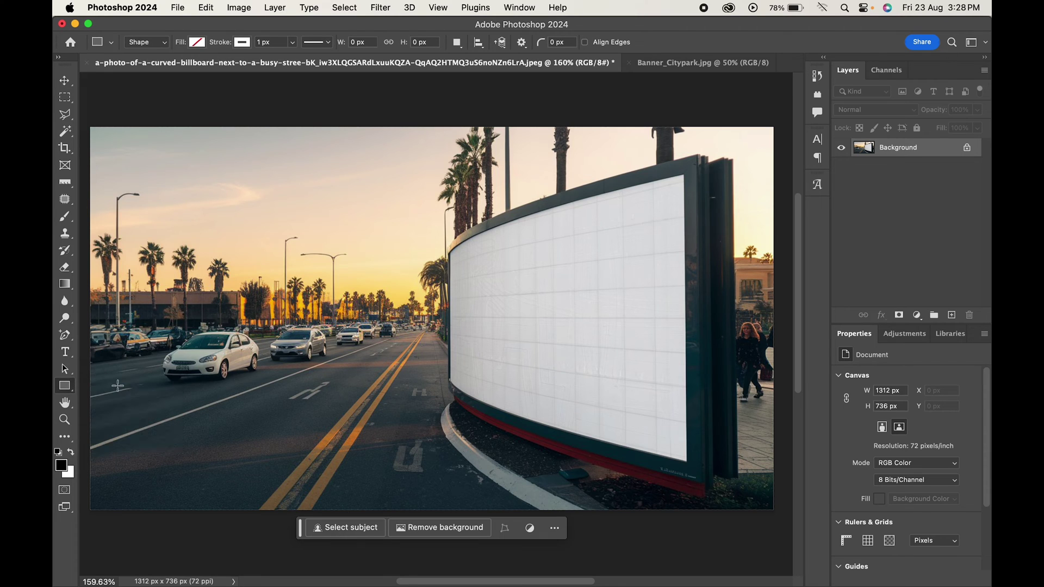
left_click_drag(683, 174, 142, 469)
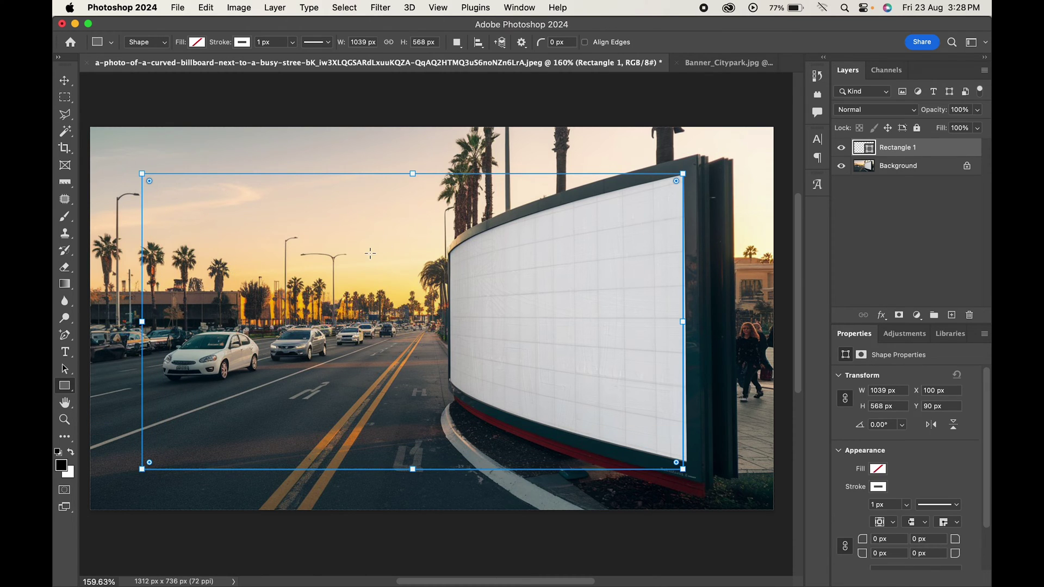
left_click(197, 42)
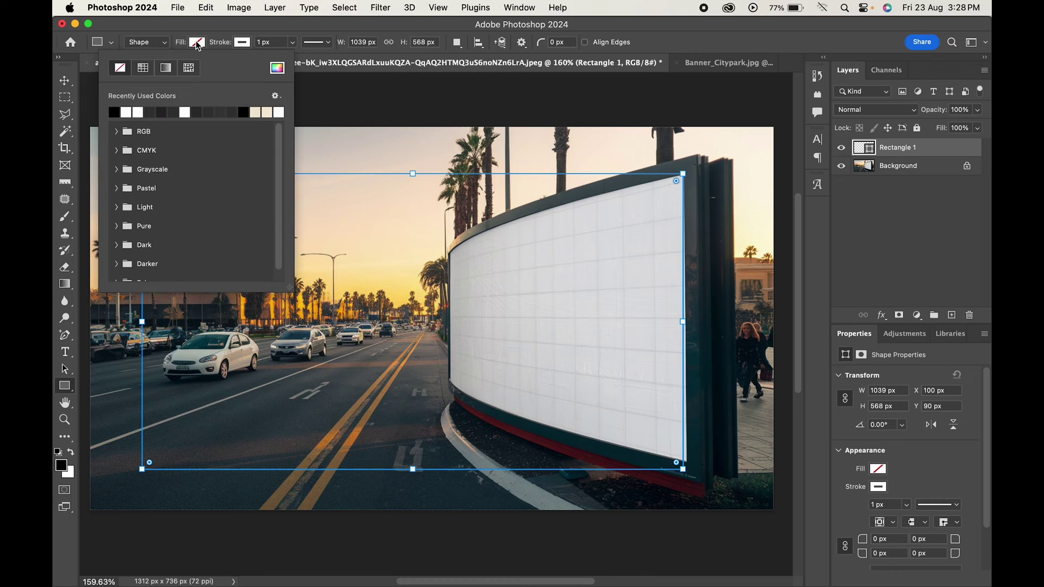
left_click(137, 112)
left_click(242, 43)
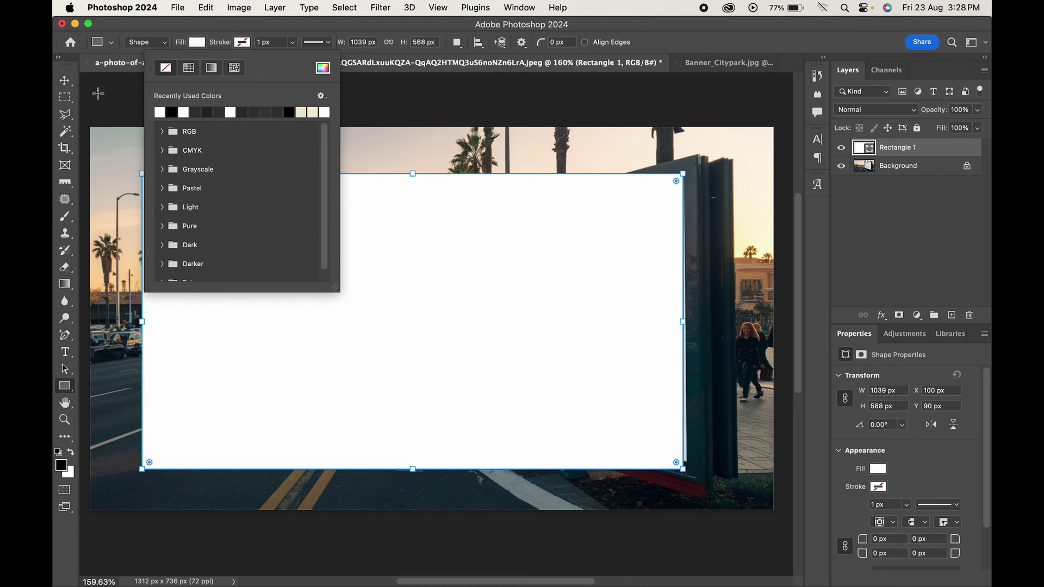
- Convert the Rectangle 1 layer into a smart object
left_click(66, 81)
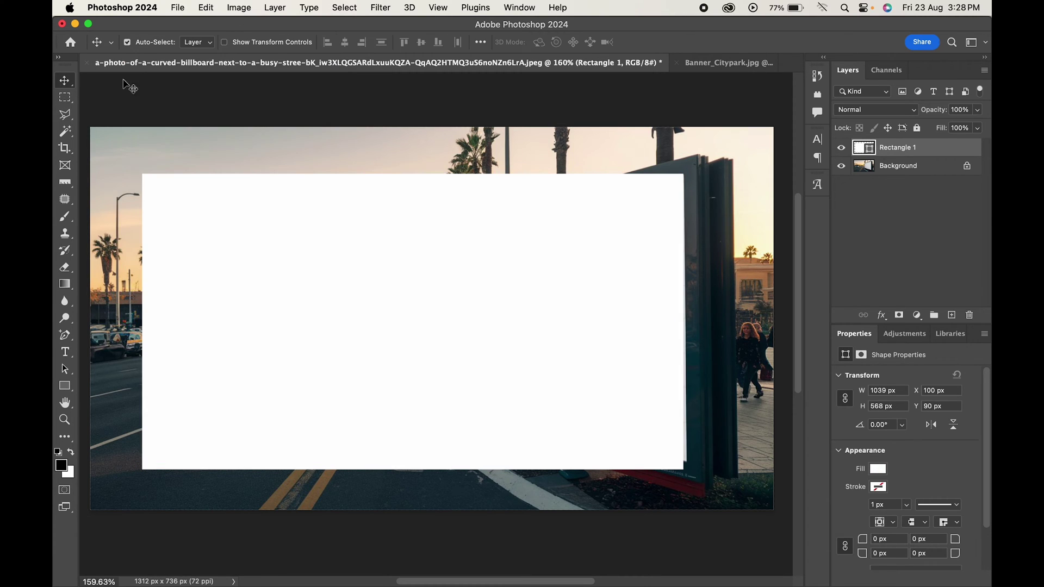
right_click(926, 155)
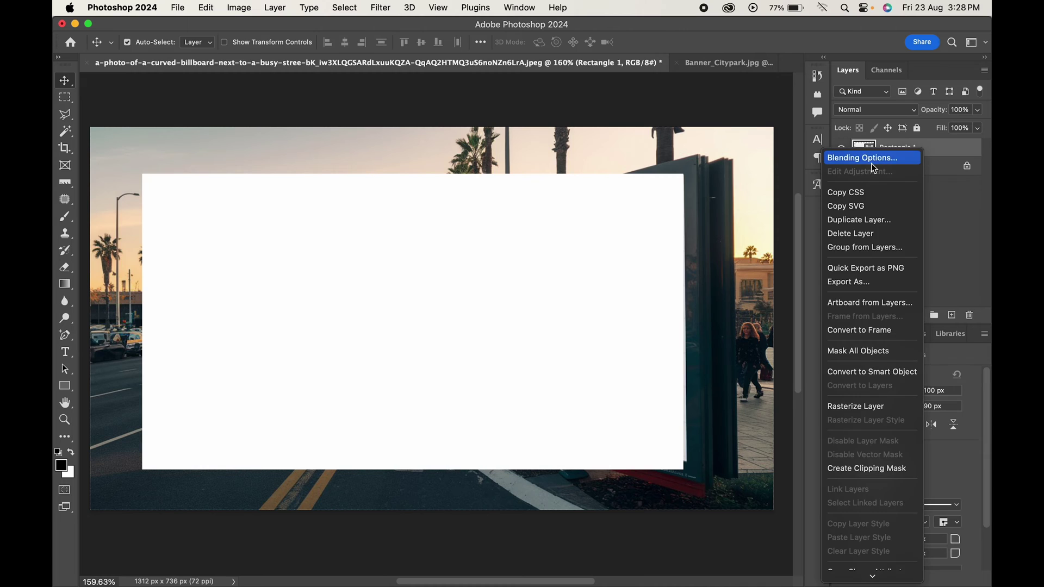
left_click(862, 375)
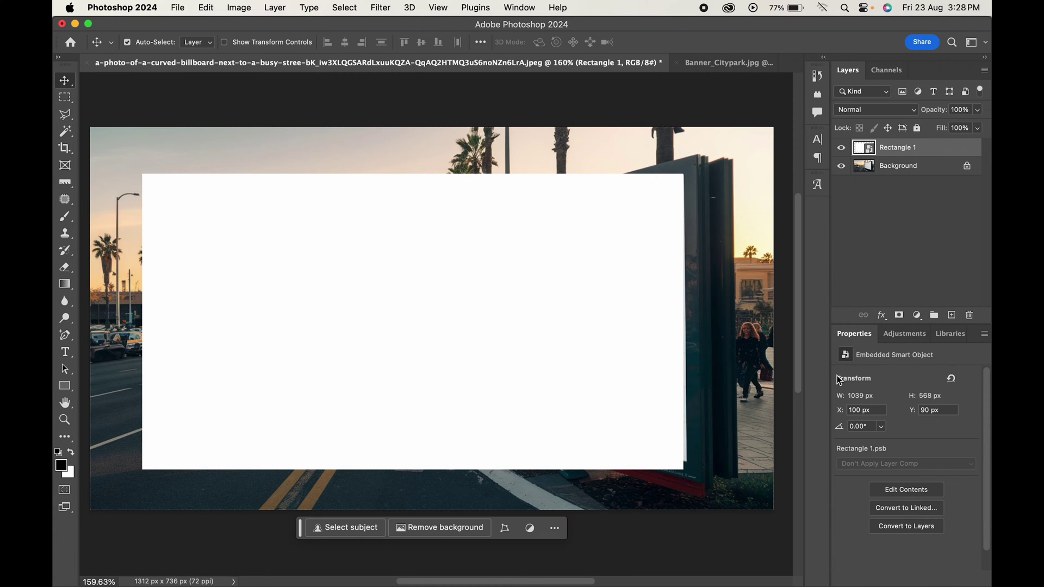
- Start a Distort transform and place the bottom-right corner on the billboard's corner
key("super+t")
right_click(613, 354)
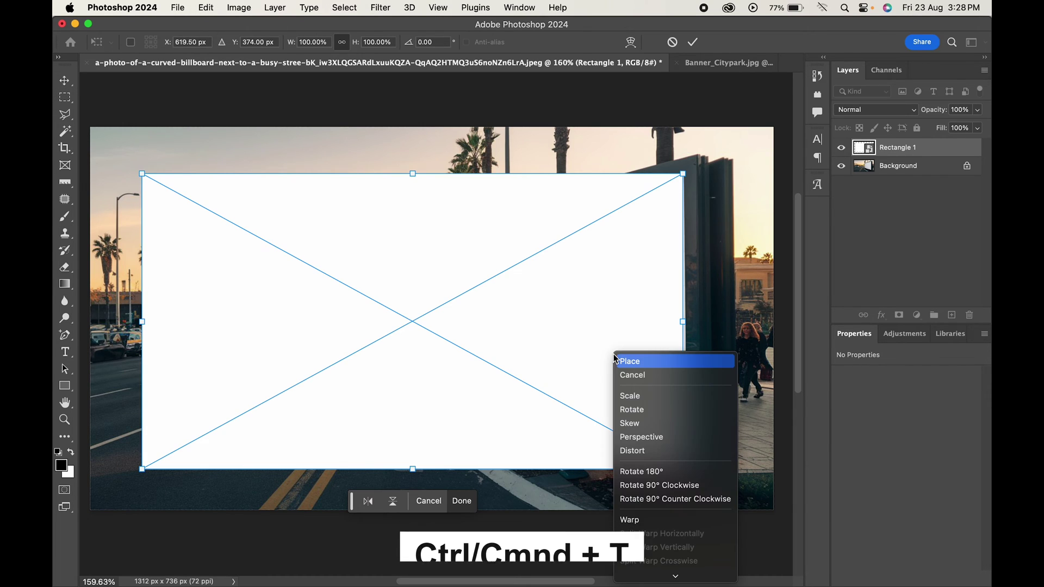
left_click(631, 454)
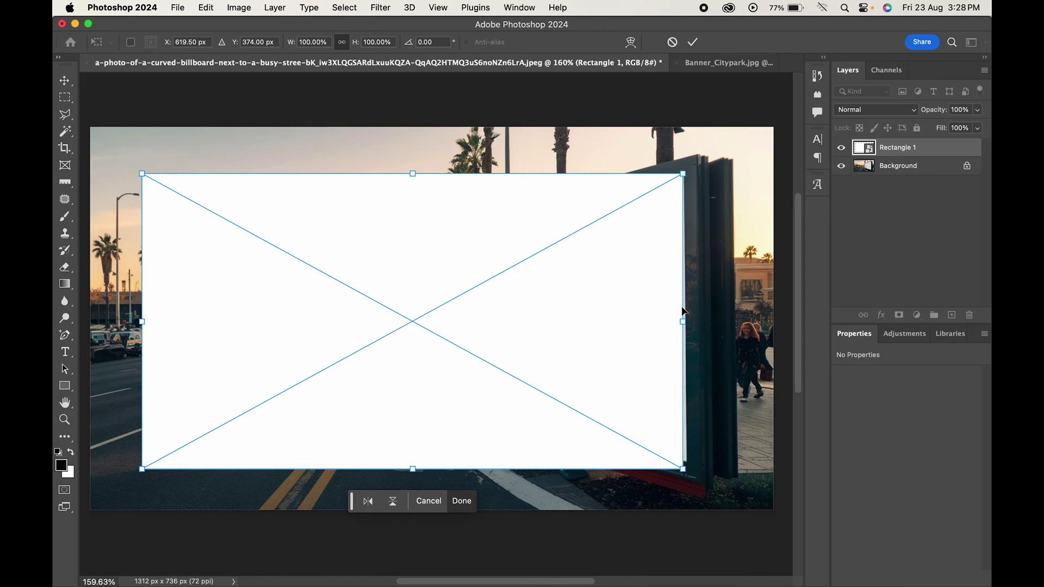
scroll(694, 275, "up", 10)
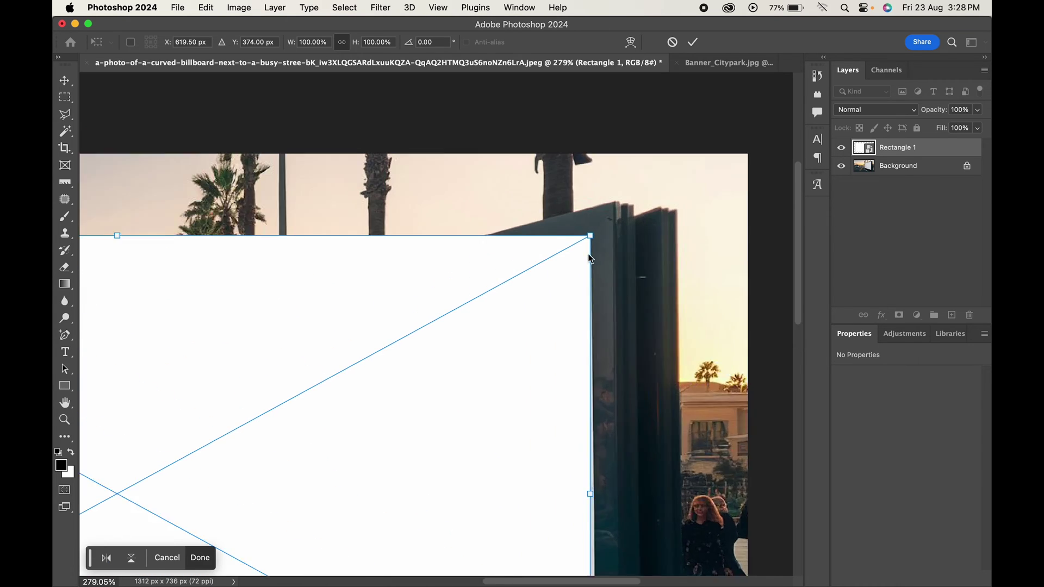
mouse_move(562, 212)
left_mouse_down()
mouse_move(559, 222)
mouse_move(562, 211)
left_mouse_up()
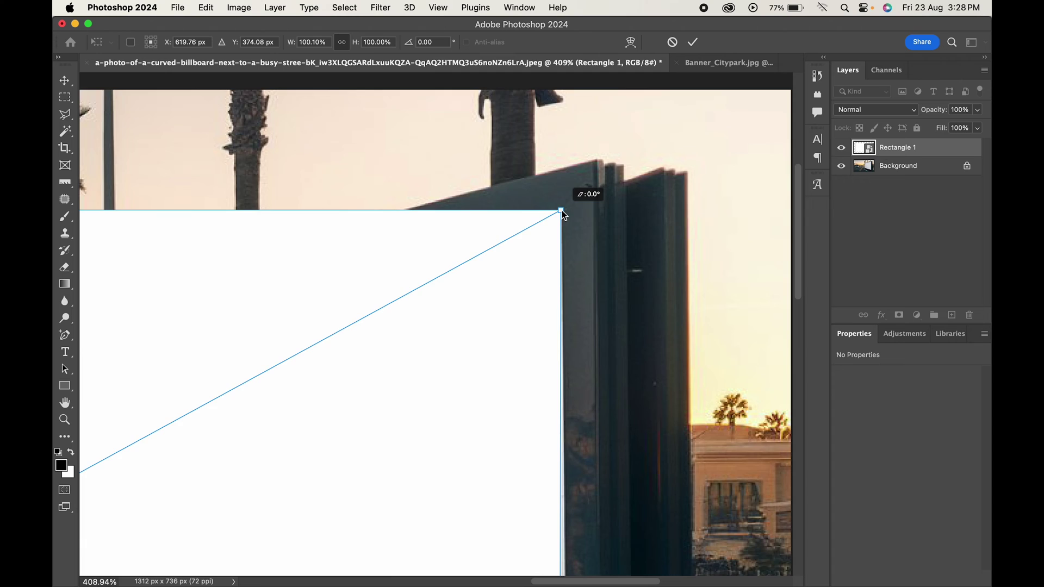
scroll(562, 212, "down", 10)
mouse_move(541, 397)
left_mouse_down()
mouse_move(552, 368)
mouse_move(521, 396)
mouse_move(553, 400)
left_mouse_up()
- Move the top-left and bottom-left corners onto the billboard's left corners
scroll(550, 379, "up", 7)
scroll(553, 401, "down", 8)
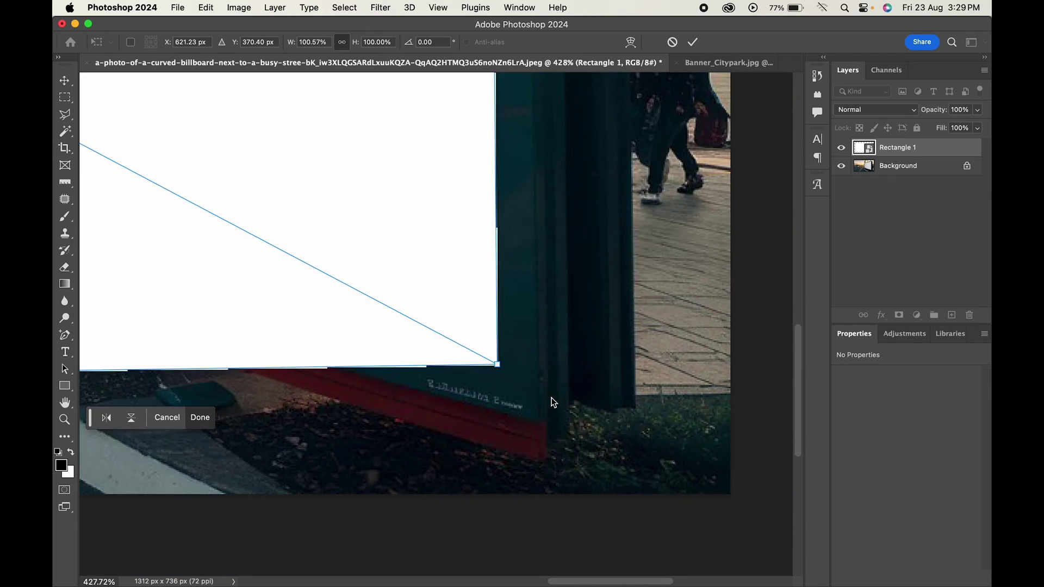
scroll(550, 397, "down", 2)
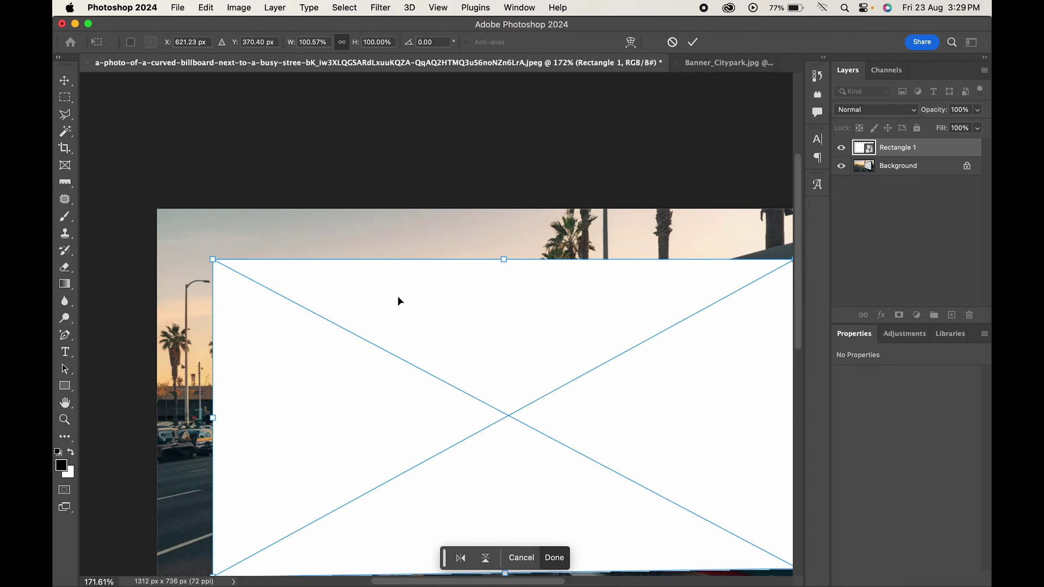
scroll(398, 299, "down", 2)
left_click_drag(161, 195, 489, 277)
left_click_drag(162, 511, 494, 419)
- Fine-tune the corner positions so they sit exactly on the billboard panel
scroll(492, 416, "up", 3)
scroll(491, 416, "up", 5)
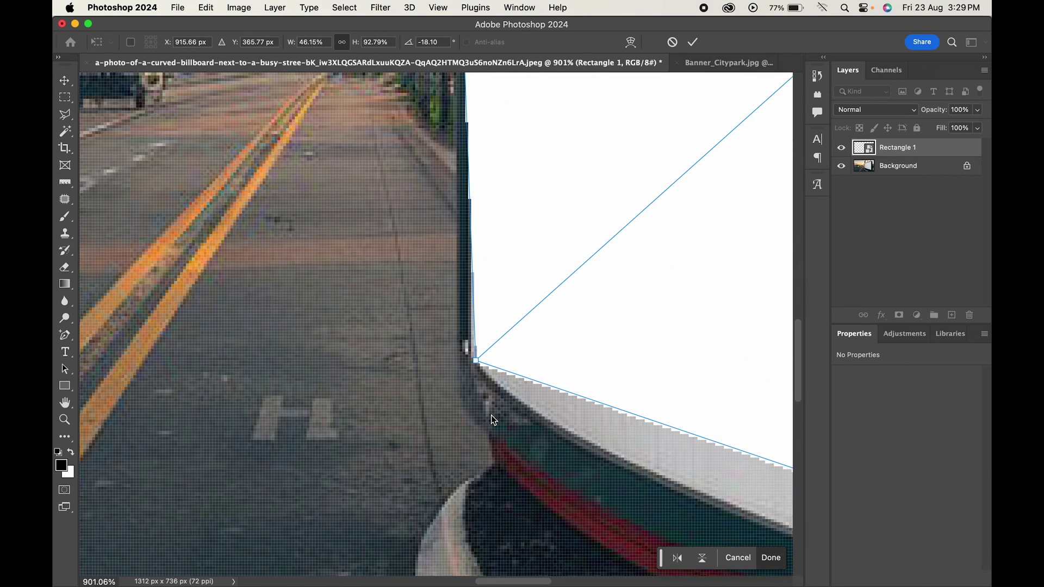
left_click_drag(476, 361, 467, 349)
scroll(495, 256, "up", 10)
scroll(499, 234, "down", 3)
mouse_move(425, 276)
left_mouse_down()
mouse_move(449, 285)
mouse_move(441, 293)
mouse_move(456, 277)
mouse_move(442, 280)
left_mouse_up()
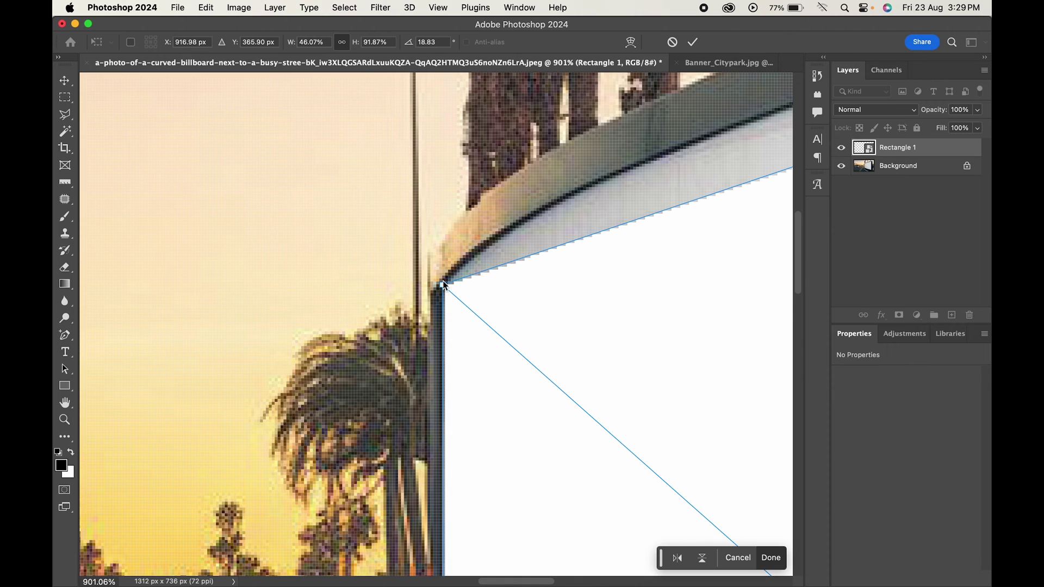
scroll(442, 280, "down", 5)
scroll(444, 285, "down", 5)
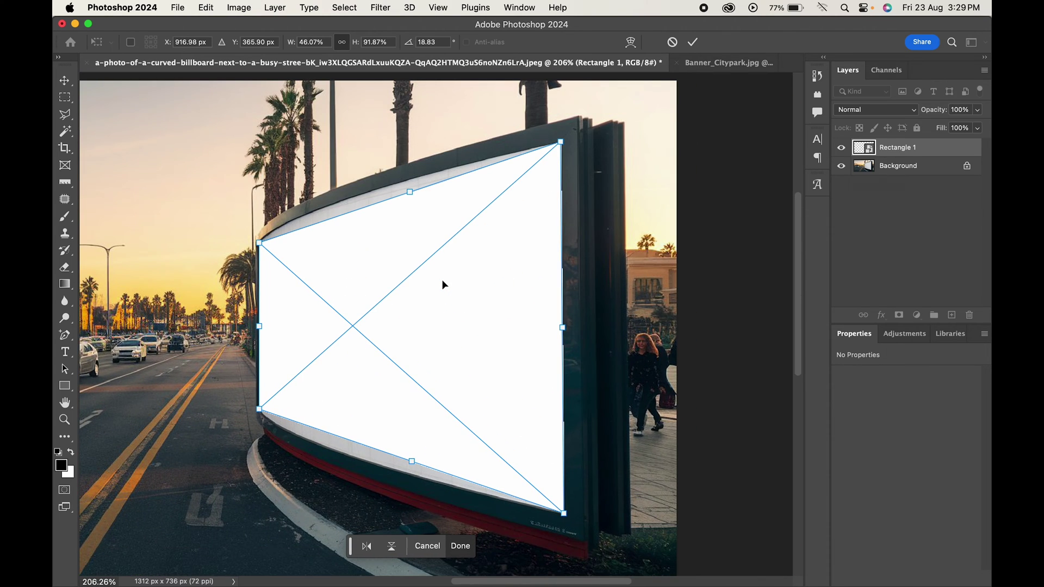
- Switch the transform to Warp and curve the top edge along the billboard frame
right_click(444, 284)
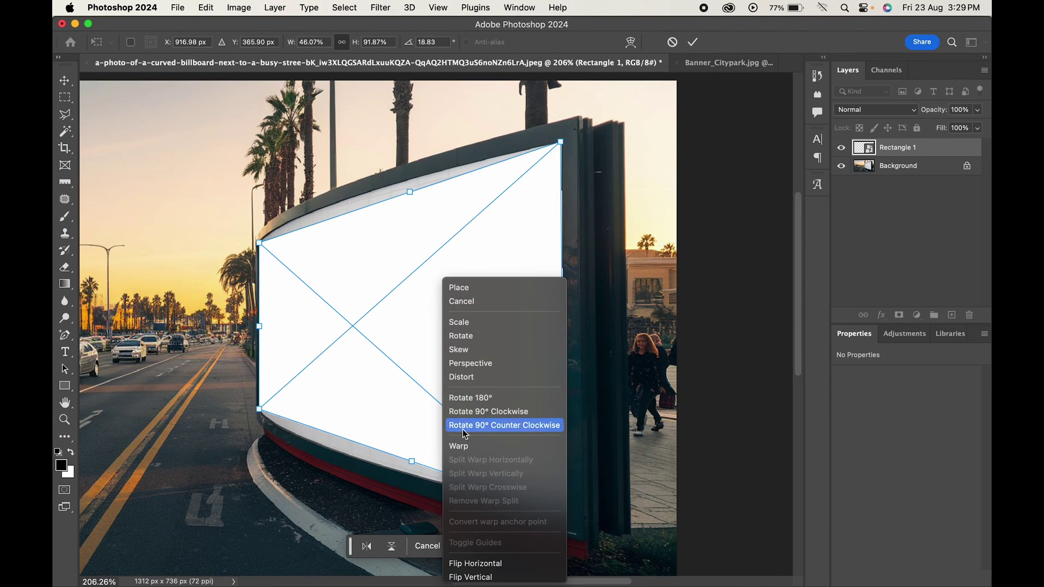
left_click(463, 446)
scroll(348, 206, "up", 5)
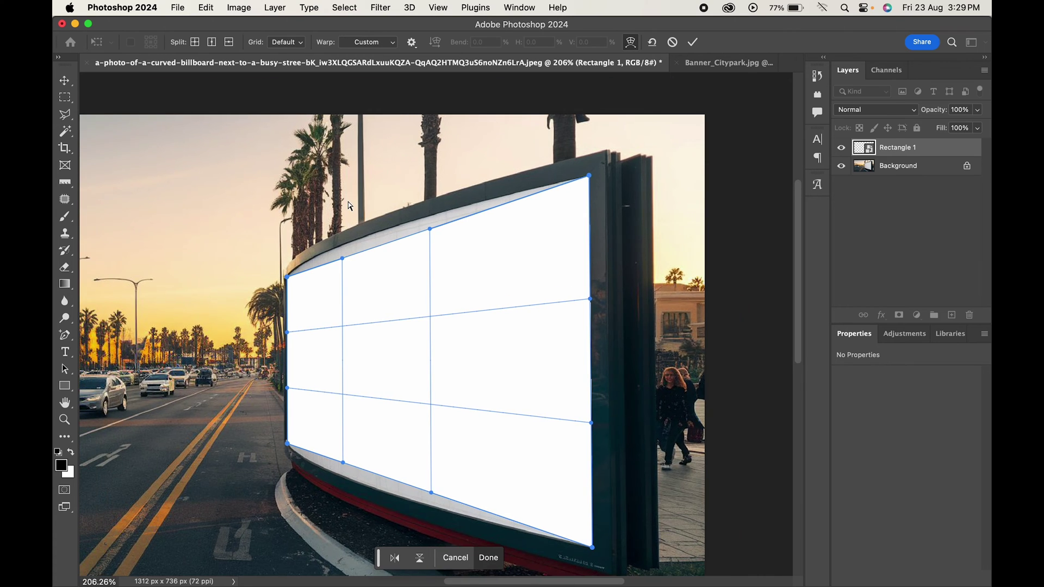
scroll(349, 205, "up", 5)
scroll(349, 206, "left", 5)
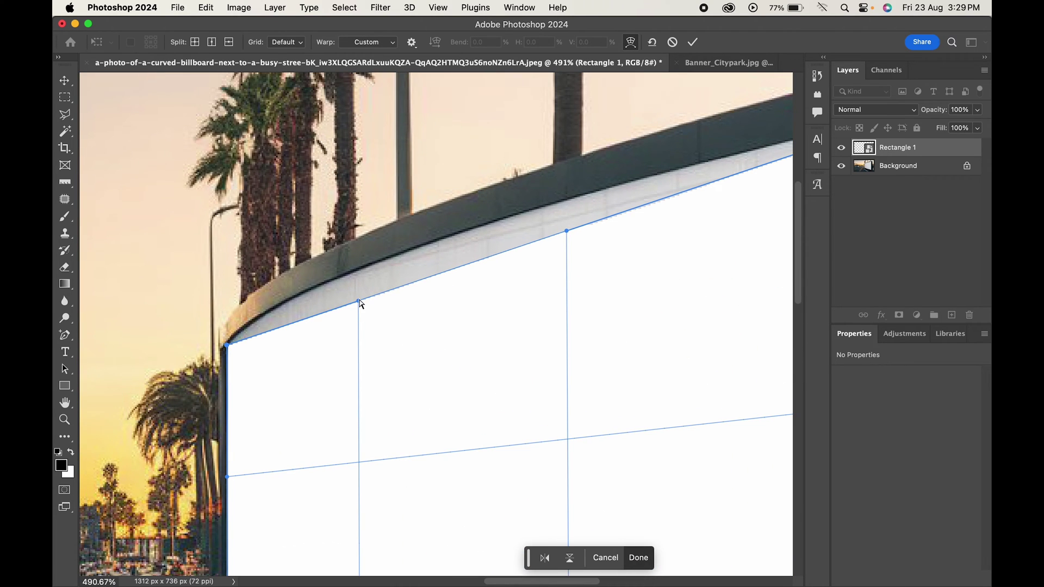
left_click_drag(359, 300, 333, 241)
scroll(380, 314, "right", 5)
scroll(379, 315, "up", 3)
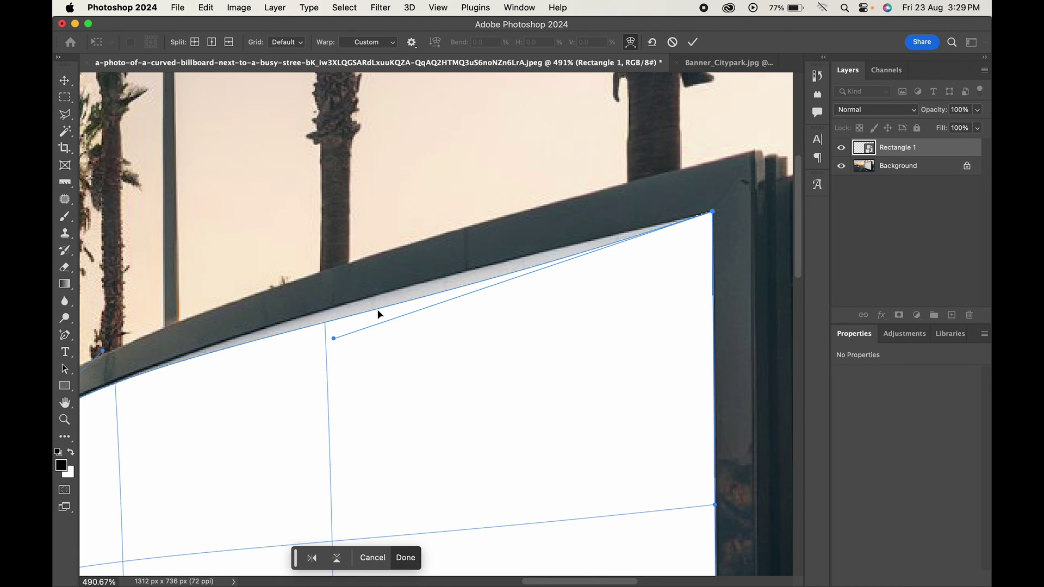
mouse_move(333, 338)
left_mouse_down()
mouse_move(368, 303)
mouse_move(337, 308)
mouse_move(382, 298)
mouse_move(356, 281)
mouse_move(312, 317)
mouse_move(327, 338)
left_mouse_up()
- Adjust the bottom-left corner and bend the lower edge along the billboard's curve
scroll(380, 294, "left", 5)
scroll(354, 277, "down", 10)
scroll(354, 277, "right", 2)
scroll(328, 338, "right", 5)
scroll(315, 304, "down", 3)
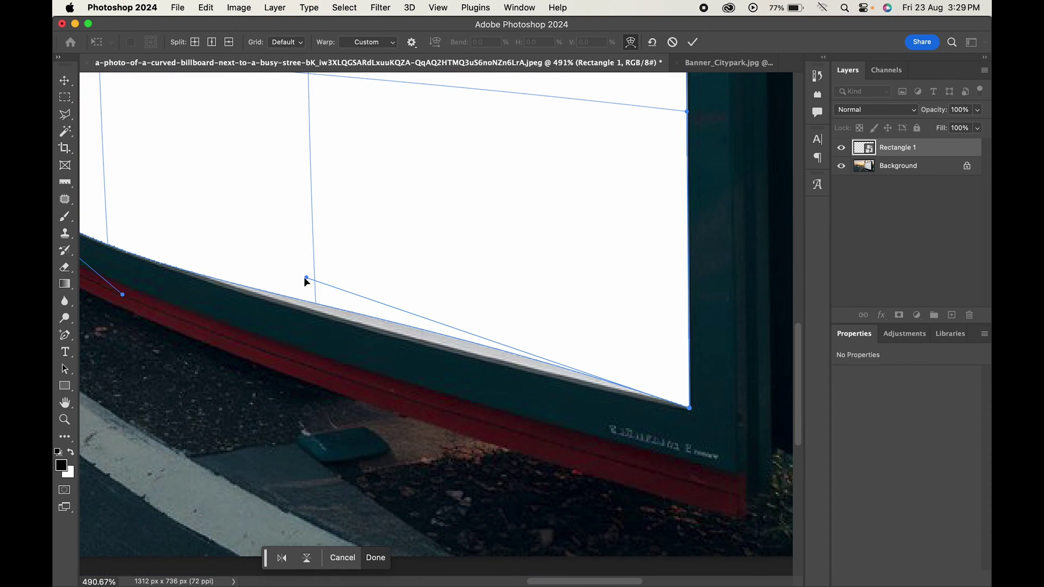
left_click_drag(306, 279, 310, 308)
scroll(307, 307, "left", 8)
scroll(337, 288, "up", 2)
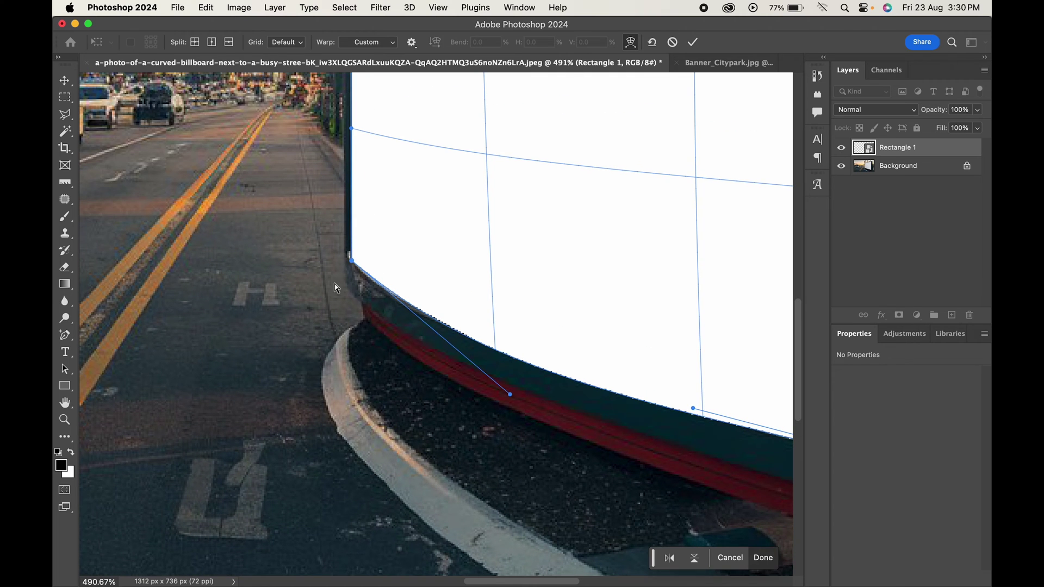
left_click_drag(351, 261, 353, 263)
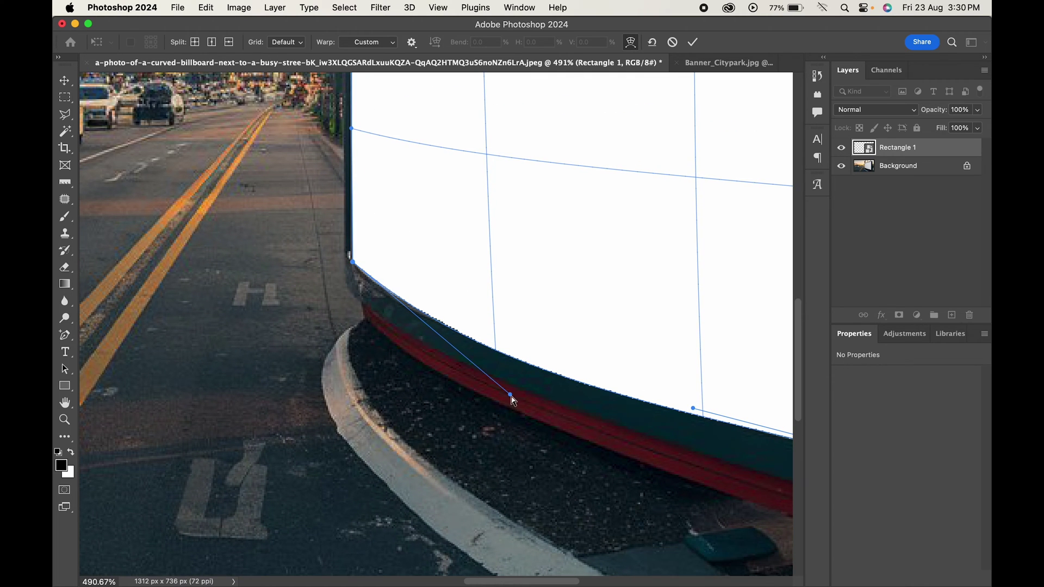
left_click_drag(511, 395, 429, 351)
scroll(431, 352, "right", 10)
scroll(430, 352, "down", 2)
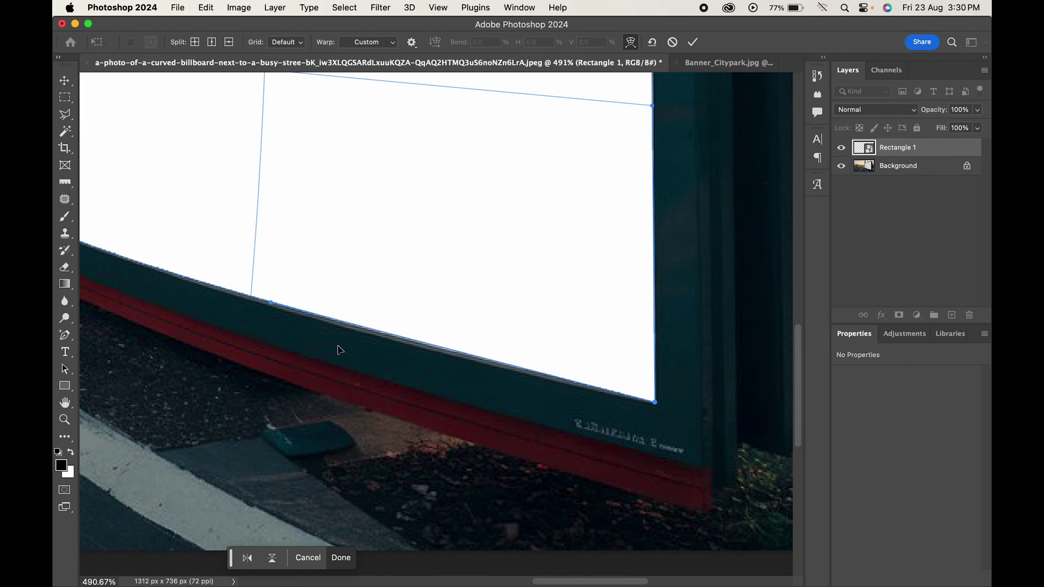
left_click_drag(268, 303, 276, 311)
- Commit the warp on the white rectangle and check the result
scroll(424, 293, "down", 4)
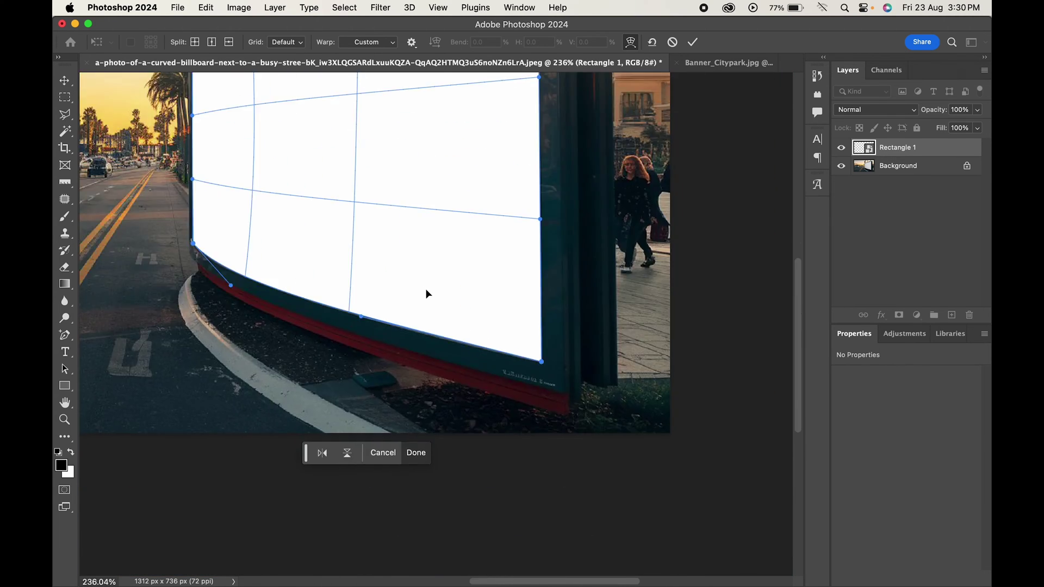
scroll(426, 293, "left", 8)
scroll(427, 294, "up", 4)
scroll(347, 312, "up", 5)
scroll(345, 329, "down", 5)
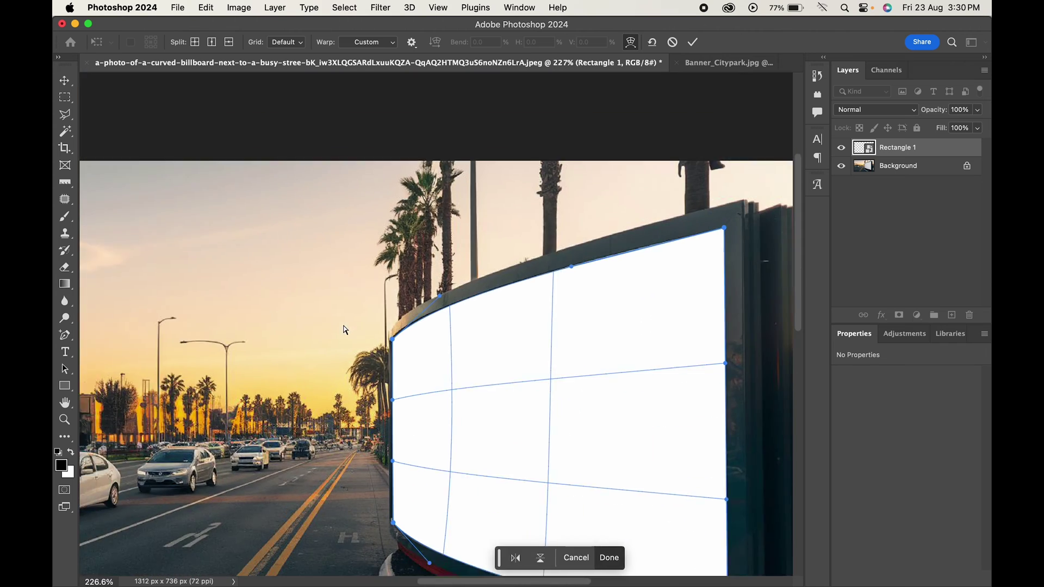
scroll(344, 329, "down", 3)
key("Return")
scroll(342, 326, "down", 4)
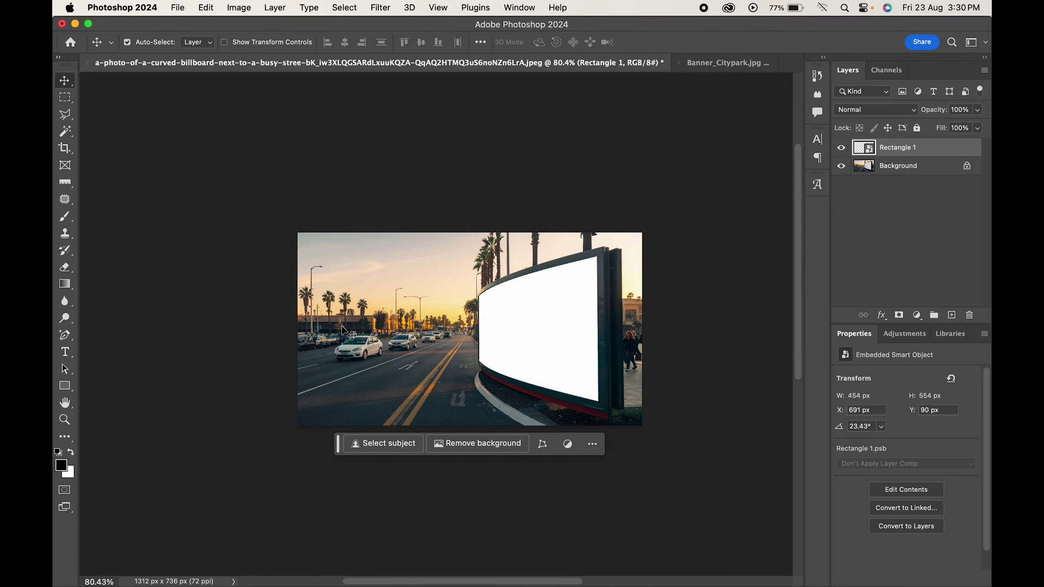
scroll(343, 330, "up", 3)
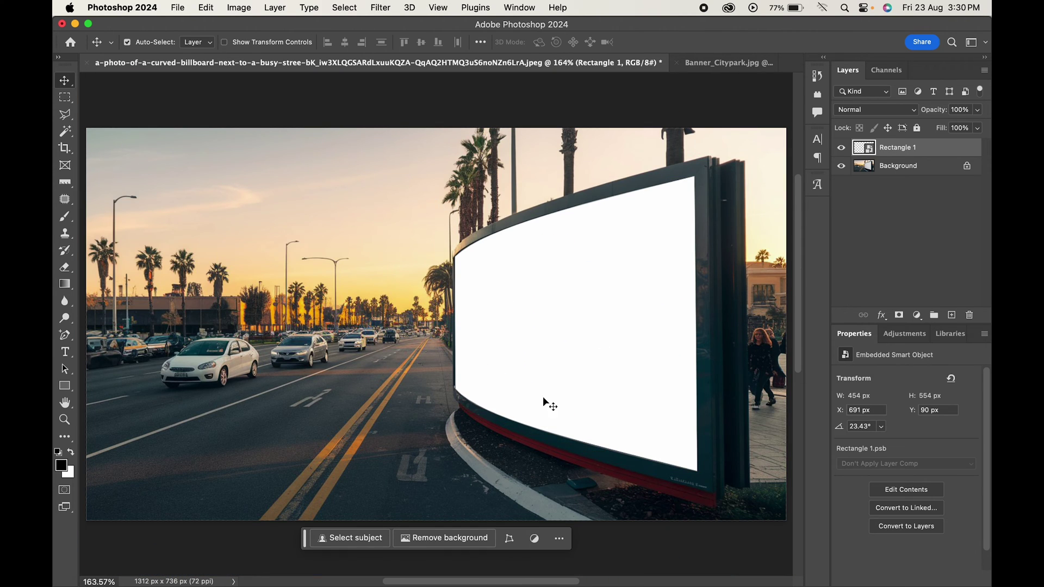
scroll(482, 369, "down", 1)
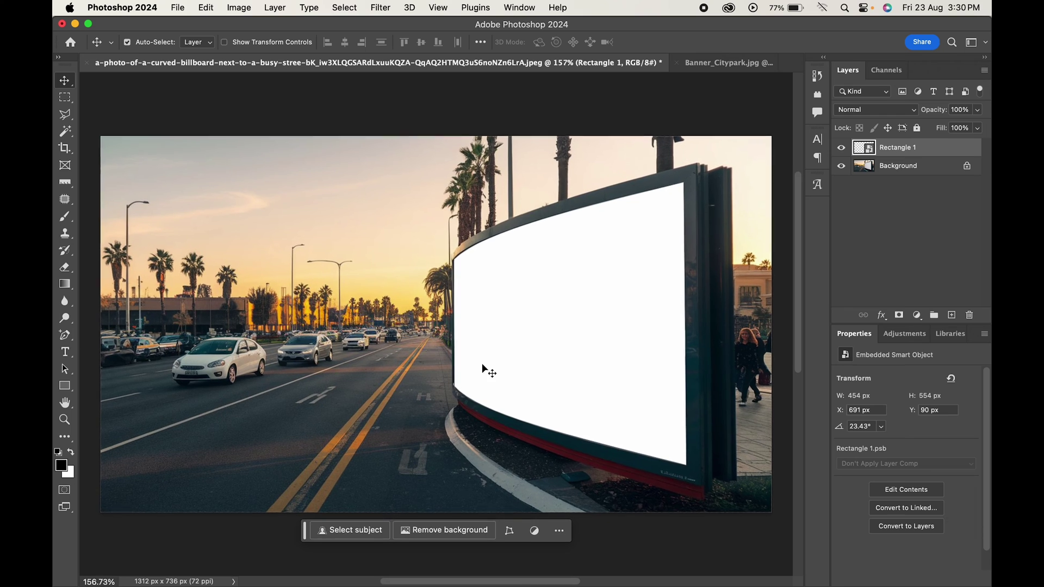
- Copy the unlocked Banner_Citypark.jpg image and paste it into Rectangle 11.psb as Layer 1
double_click(868, 152)
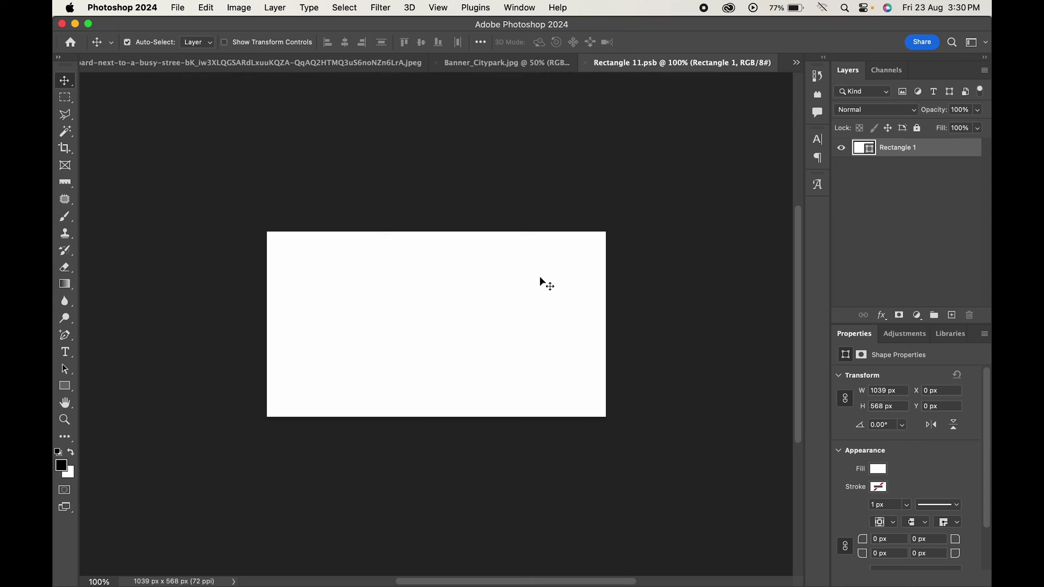
left_click(511, 64)
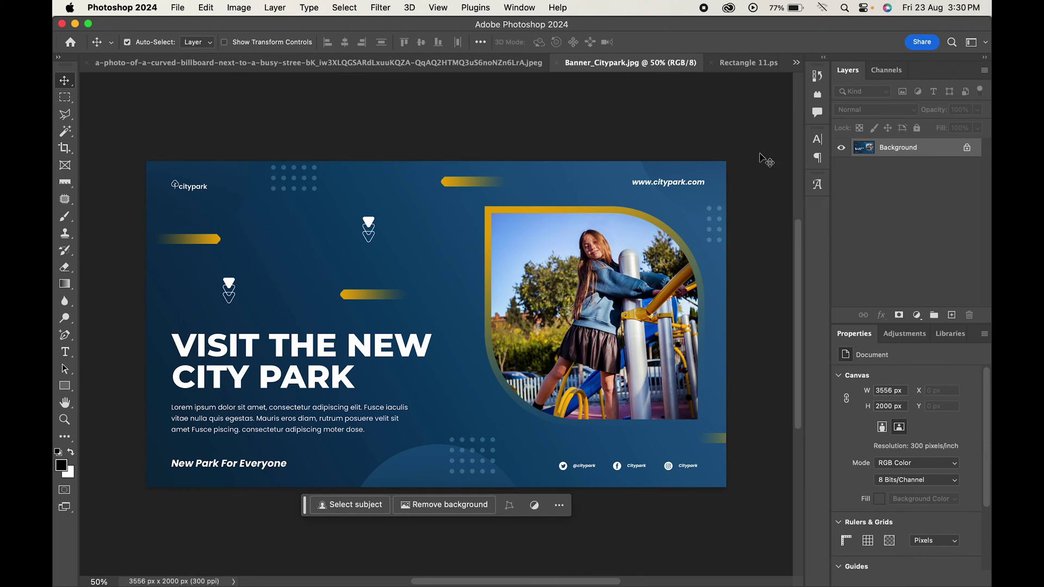
left_click(968, 149)
left_click(206, 7)
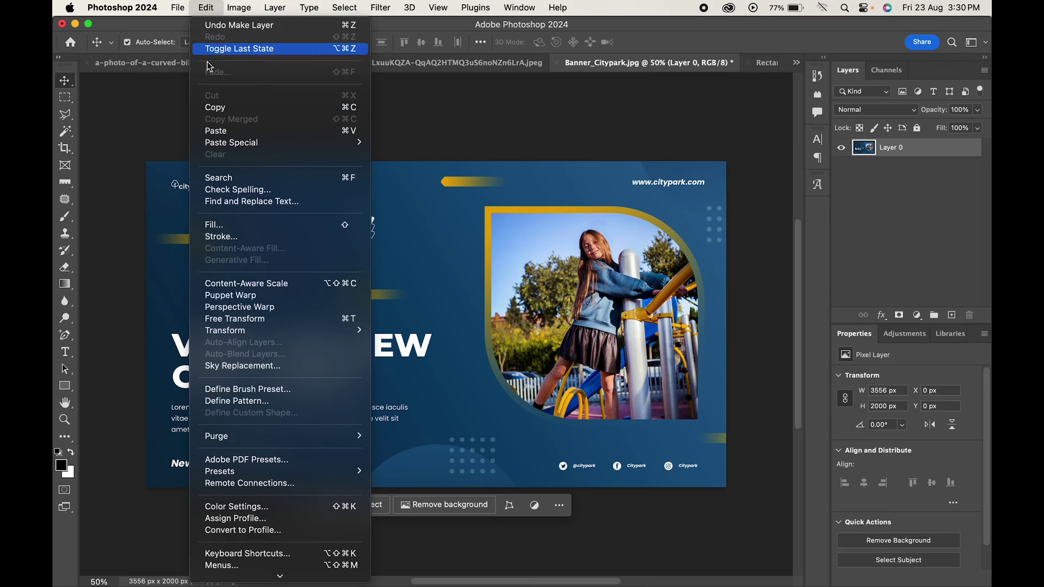
left_click(233, 108)
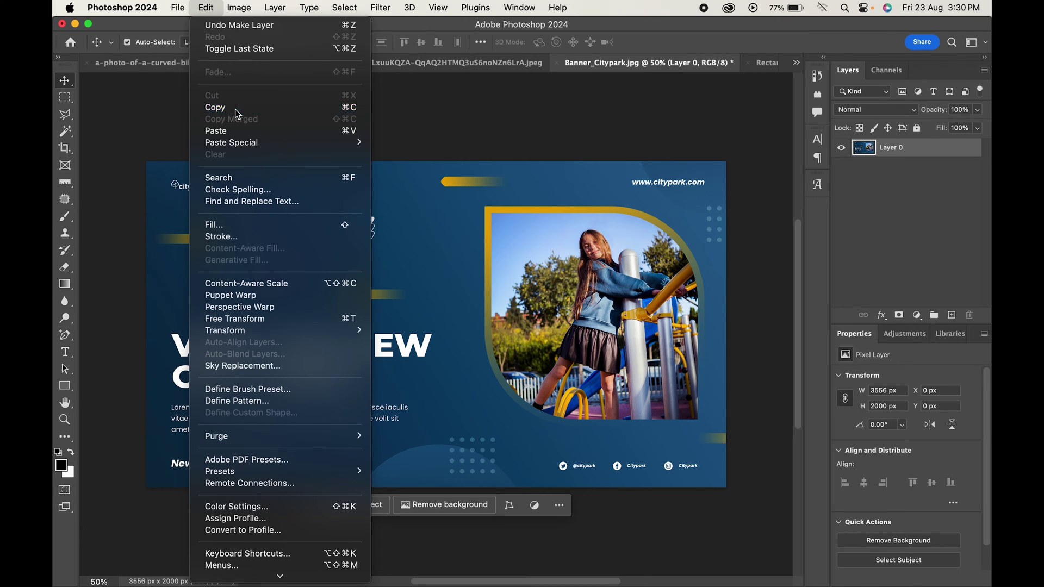
left_click(772, 65)
left_click(208, 7)
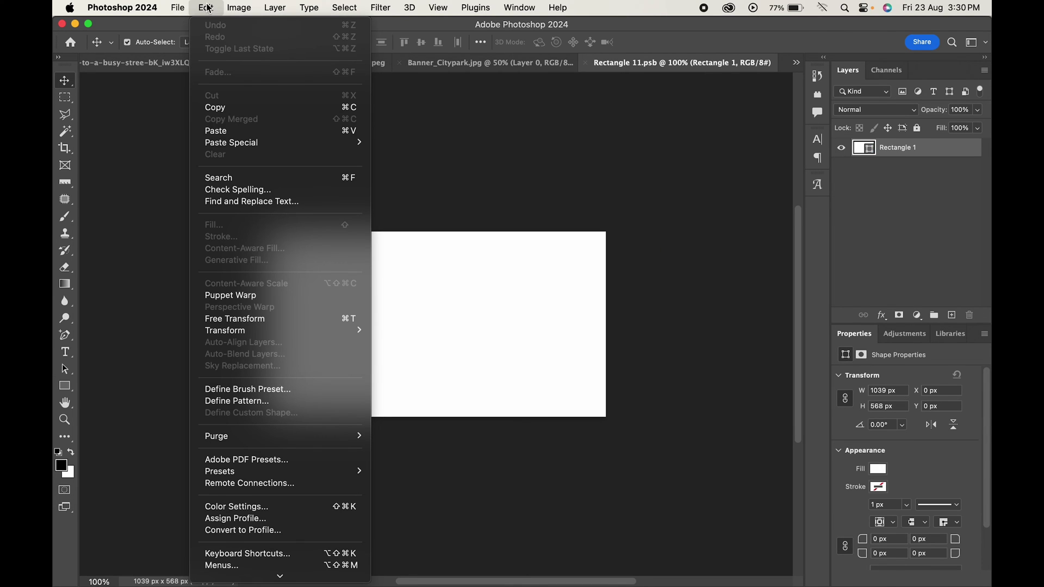
left_click(217, 132)
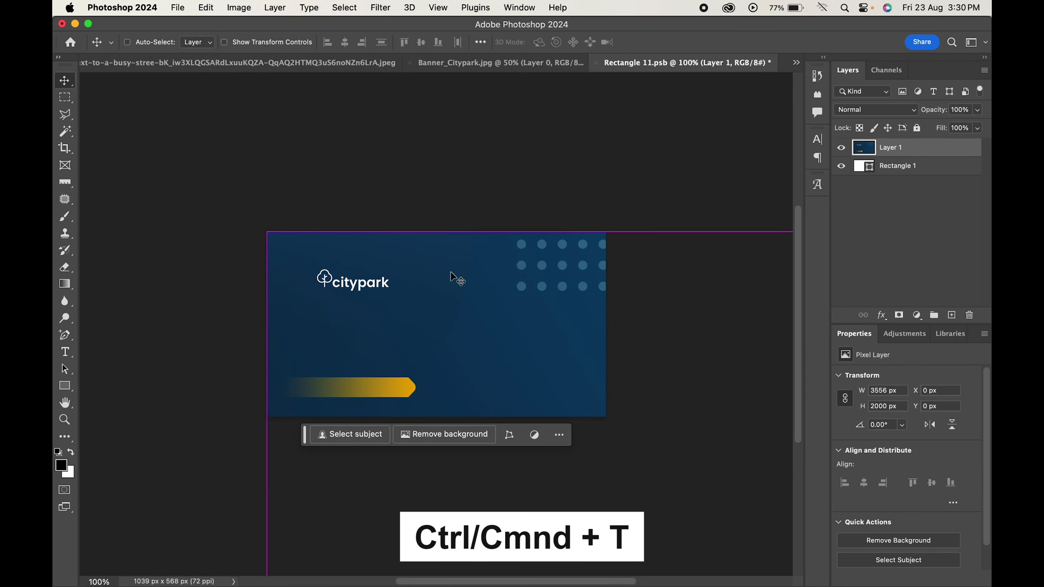
- Shrink the pasted banner down to fit the white canvas
key("super+t")
key("super+0")
- Fine-tune the banner to 1041×586 px so it fully covers the canvas
key("super+0")
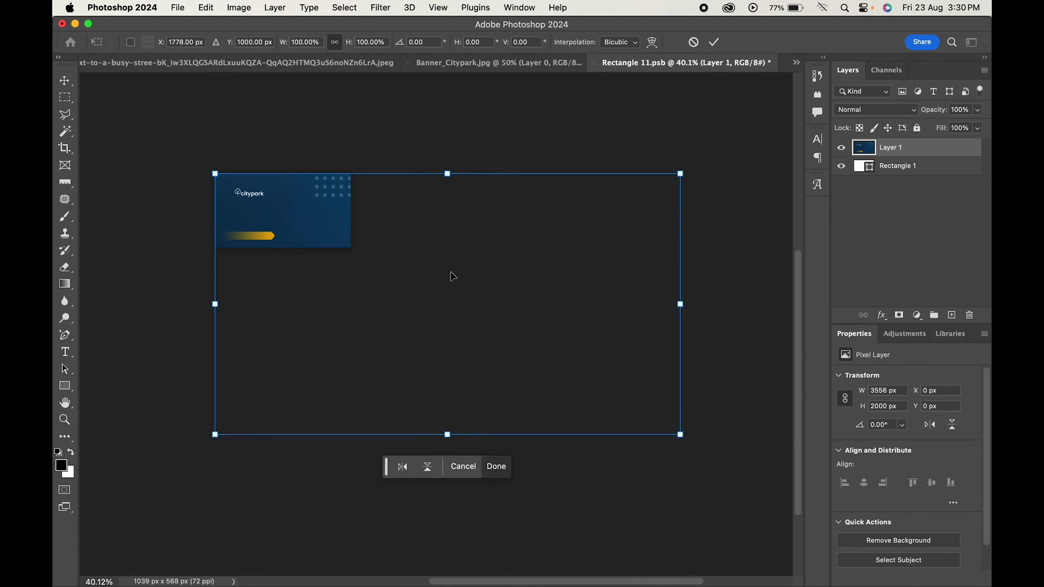
left_click_drag(735, 435, 407, 251)
key("Return")
key("super+0")
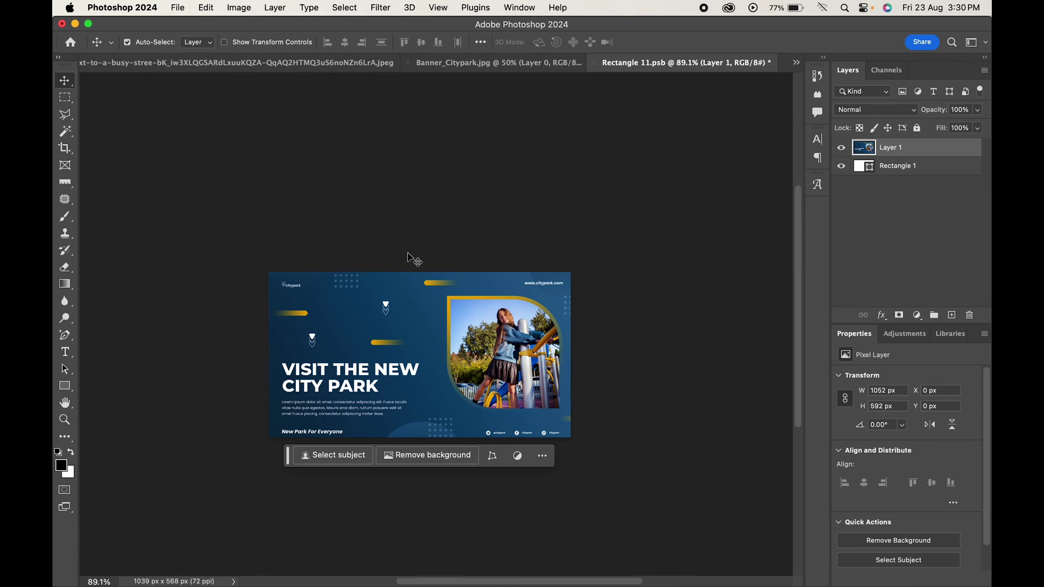
key("super+0")
key("super+t")
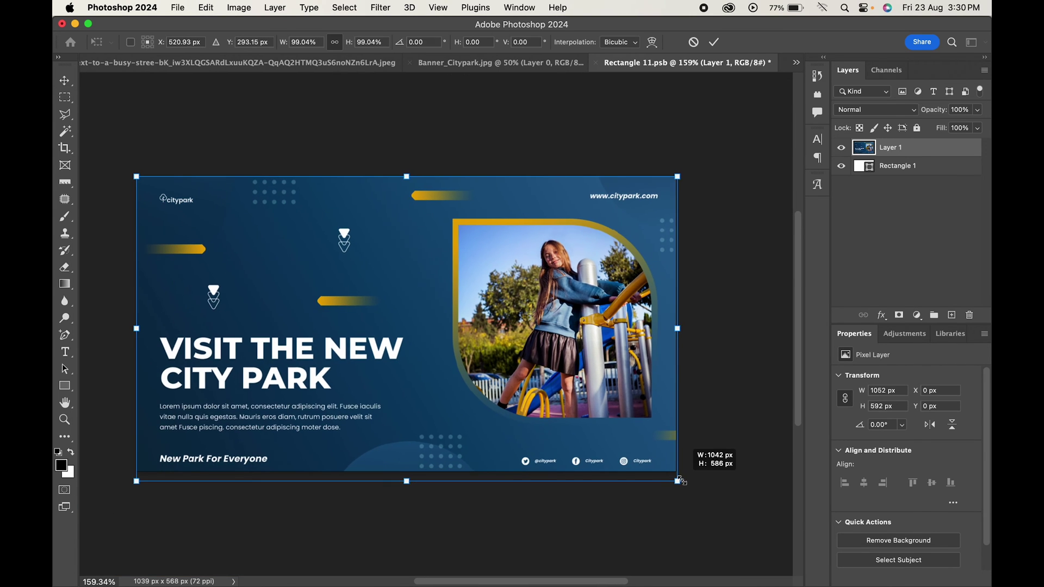
left_click_drag(683, 483, 679, 480)
key("Return")
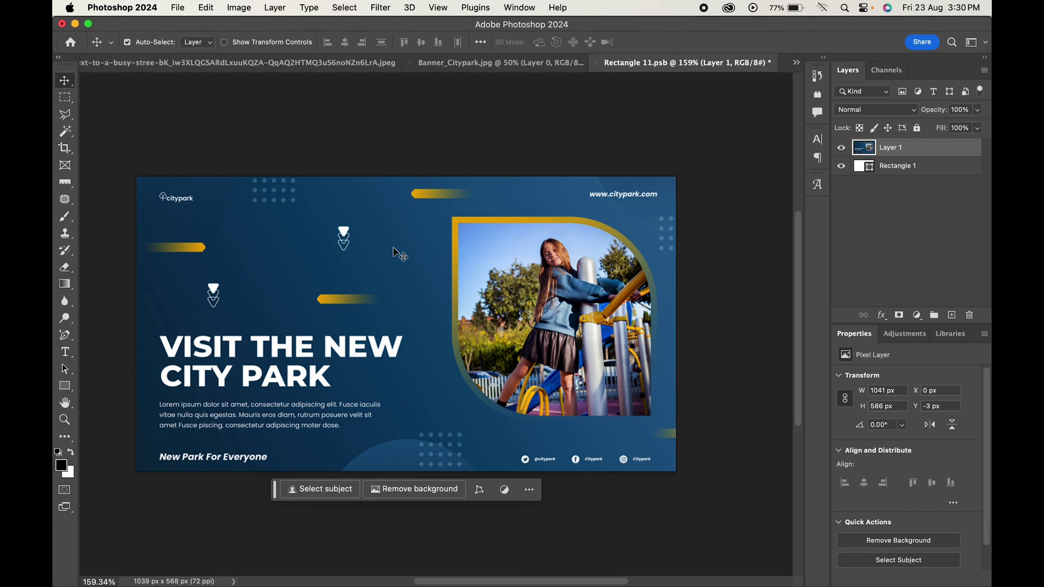
- Save the smart object contents and return to the billboard photo
left_click(177, 8)
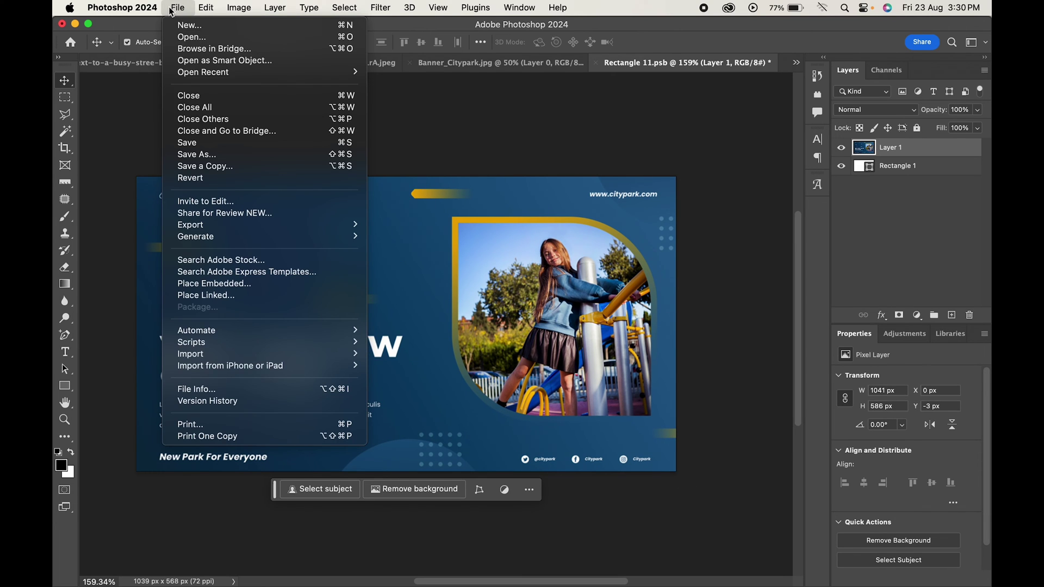
left_click(206, 146)
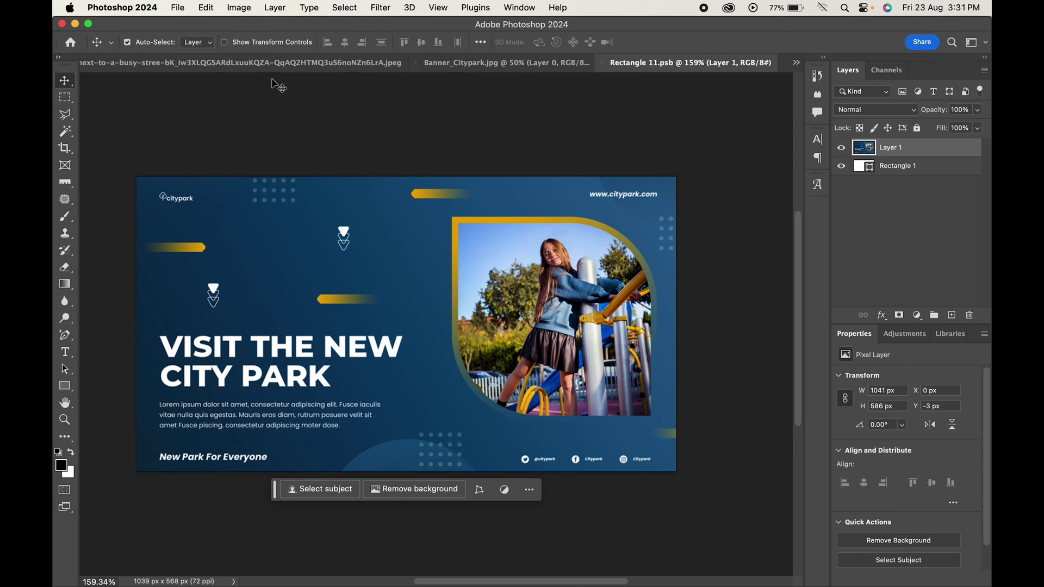
left_click(256, 66)
scroll(487, 328, "down", 3)
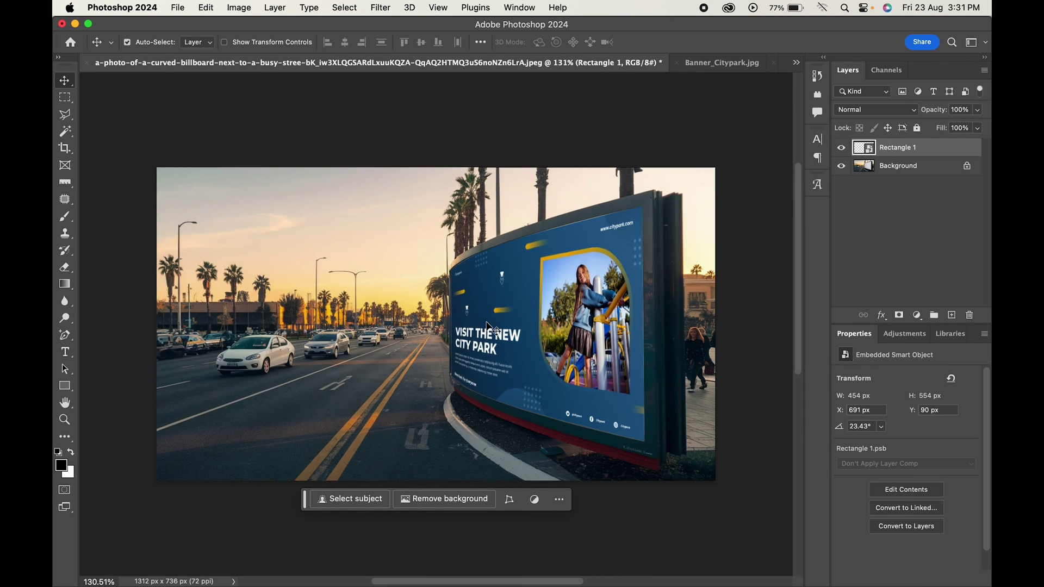
scroll(487, 328, "up", 1)
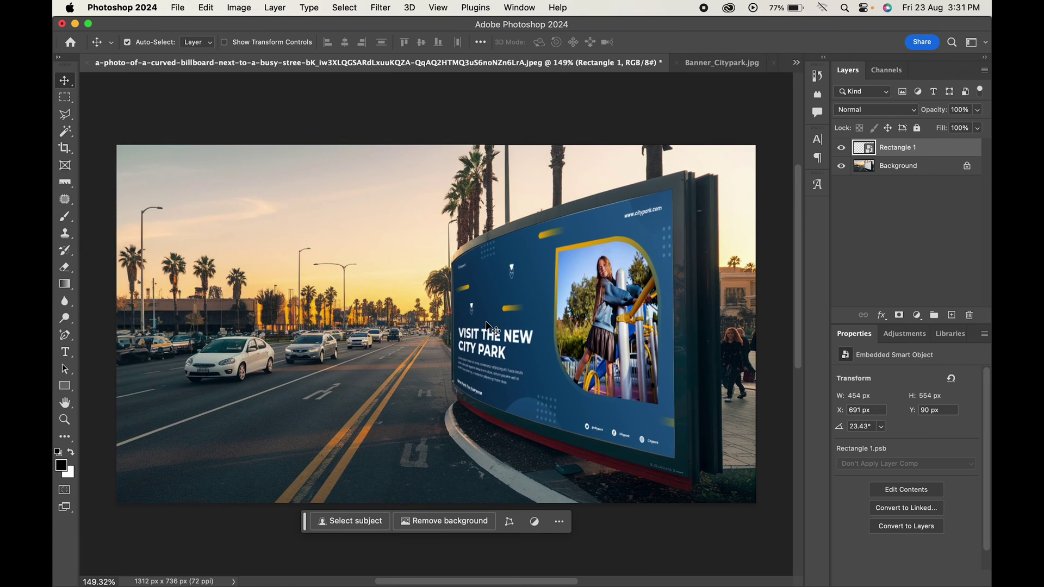
- Set the Rectangle 1 layer's blend mode to Multiply
left_click(890, 111)
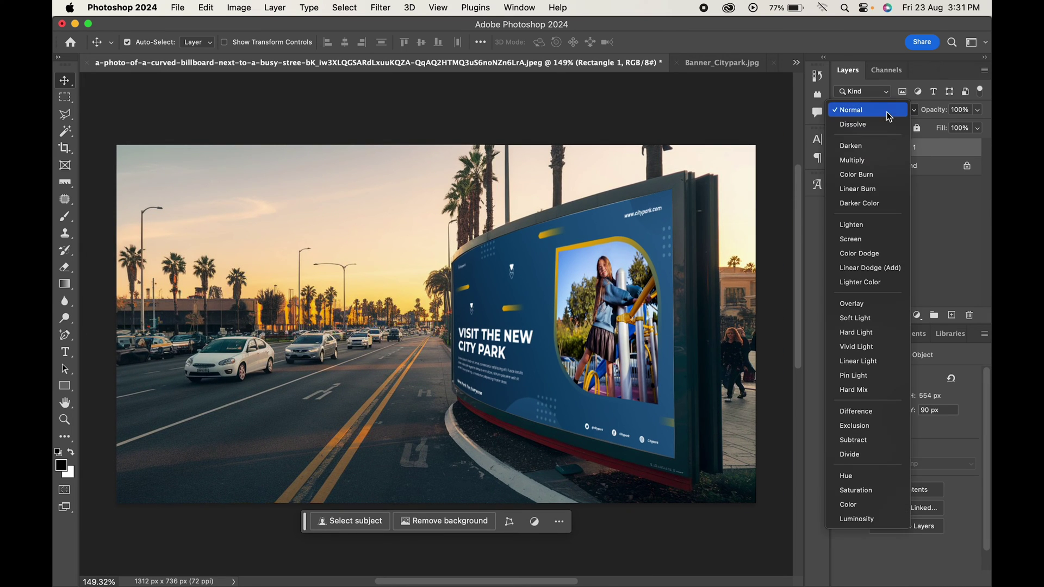
left_click(876, 162)
scroll(751, 191, "up", 5)
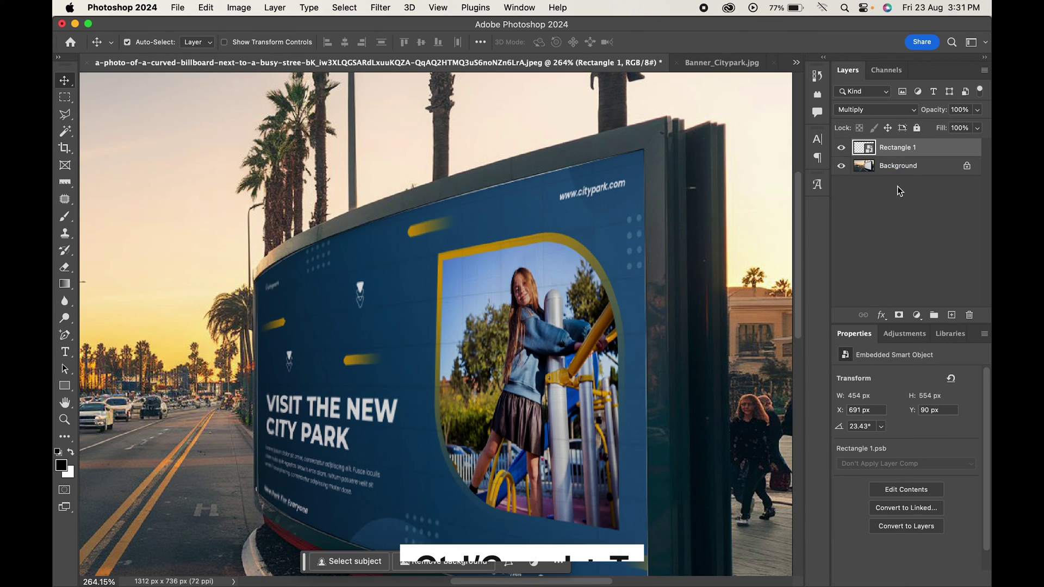
- Apply a Warp transform to the banner on the billboard and commit it
key("super+t")
right_click(488, 232)
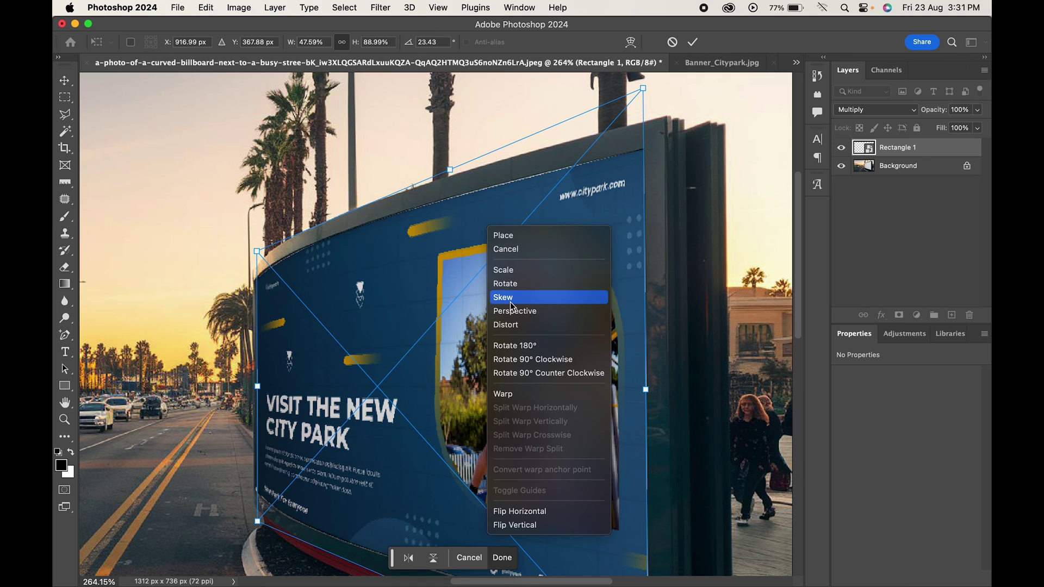
left_click(538, 396)
scroll(505, 197, "up", 2)
scroll(504, 197, "up", 1)
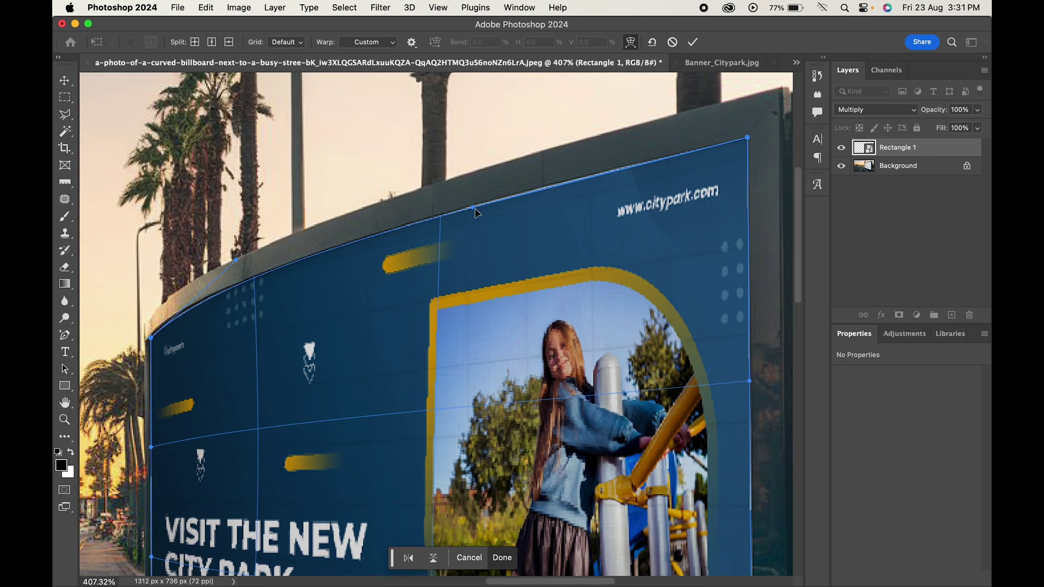
scroll(476, 206, "down", 5)
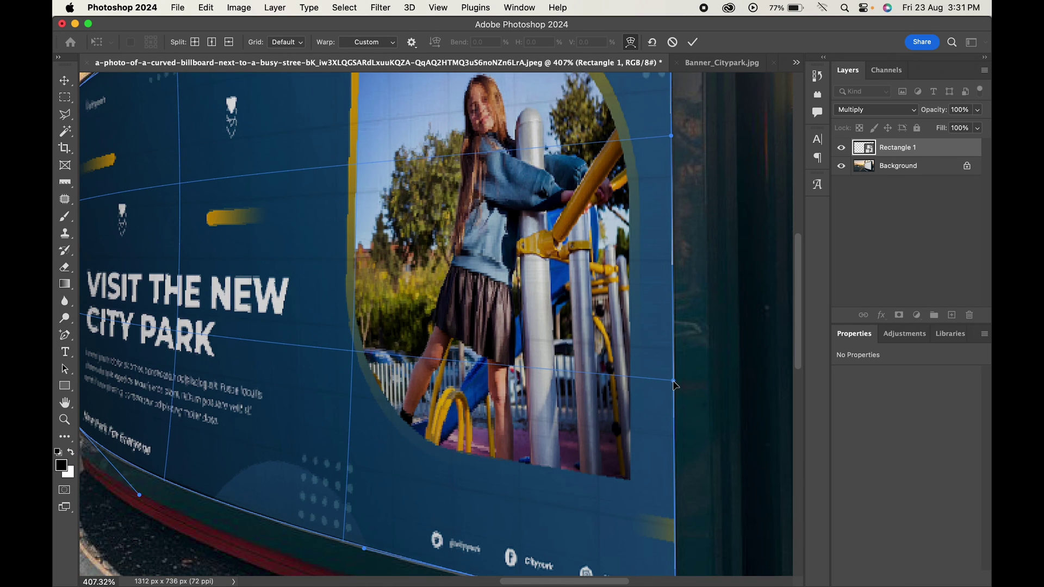
key("Return")
scroll(675, 385, "down", 5)
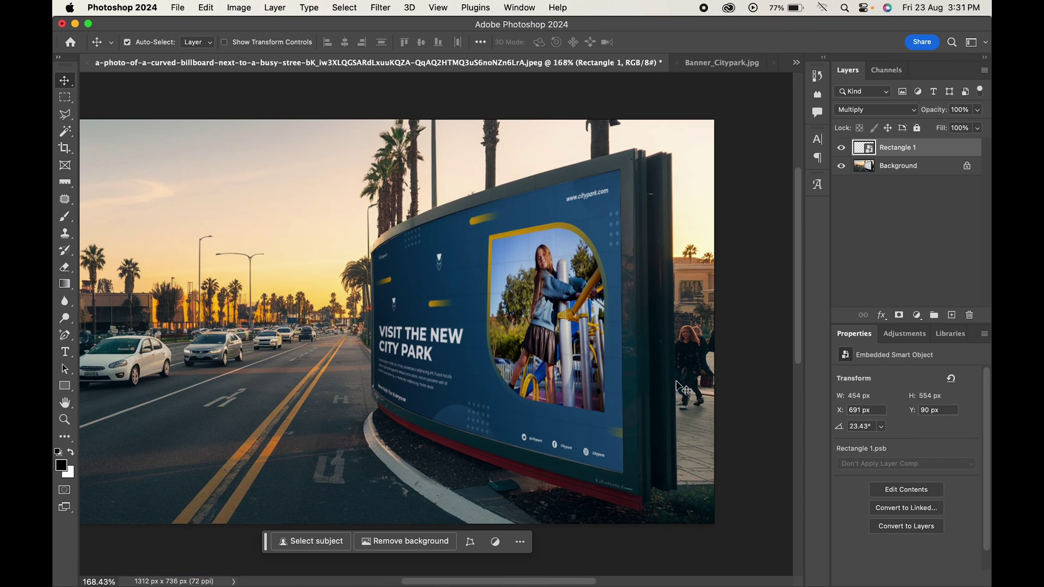
scroll(598, 433, "up", 1)
scroll(598, 432, "down", 2)
scroll(598, 432, "up", 2)
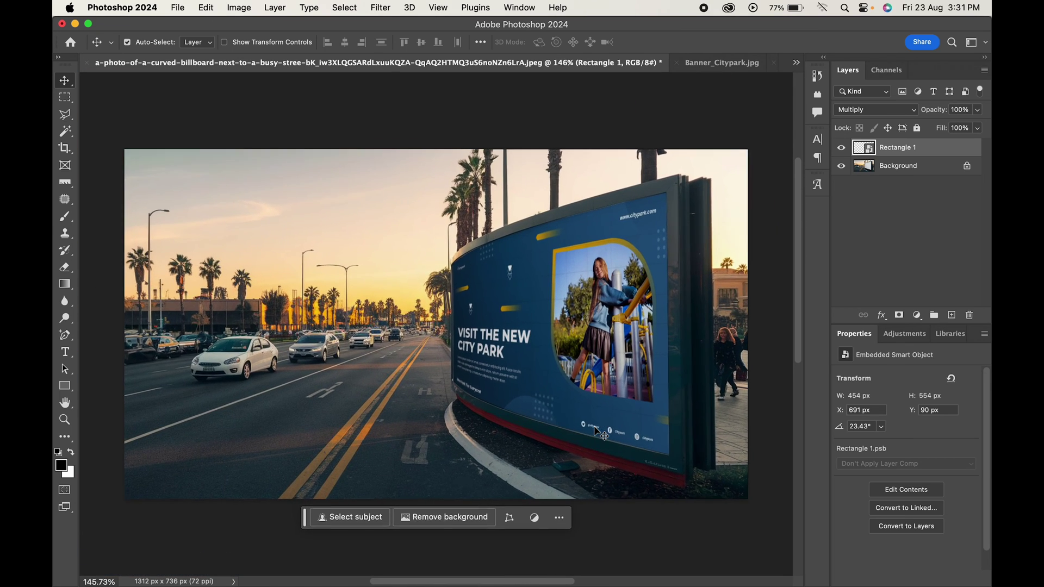
left_click(840, 150)
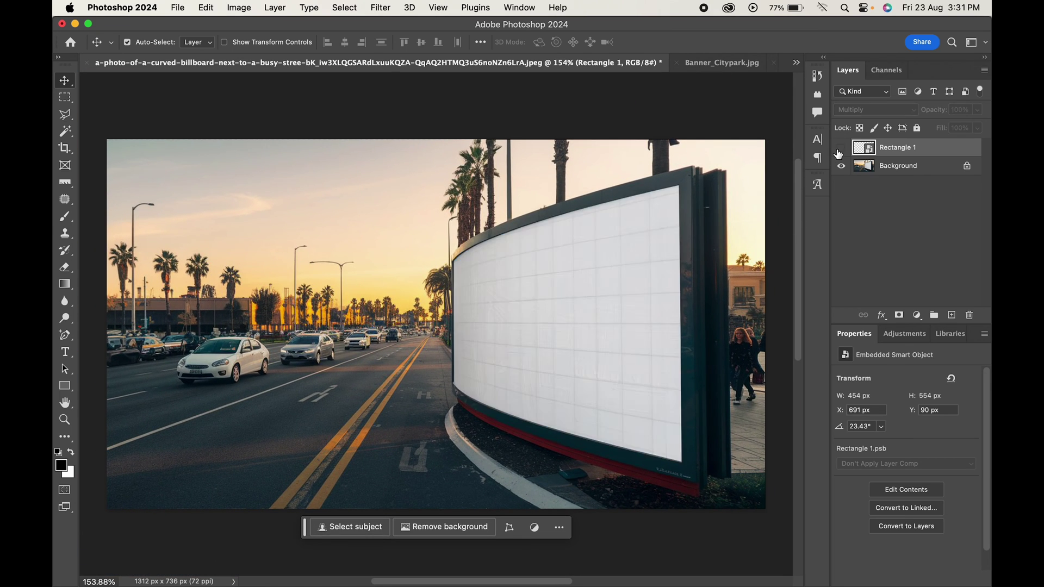
left_click(840, 150)
left_click(840, 149)
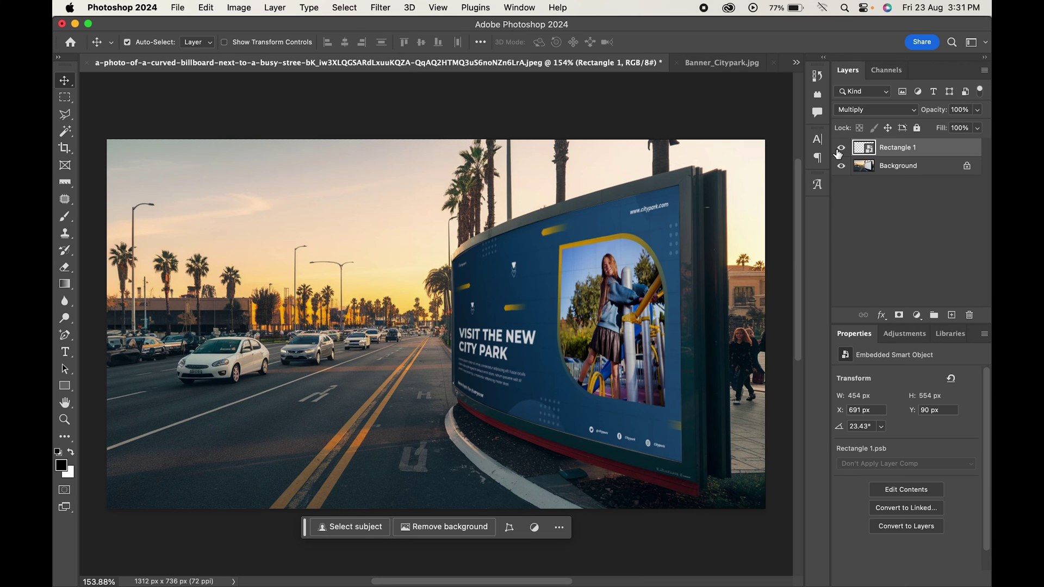